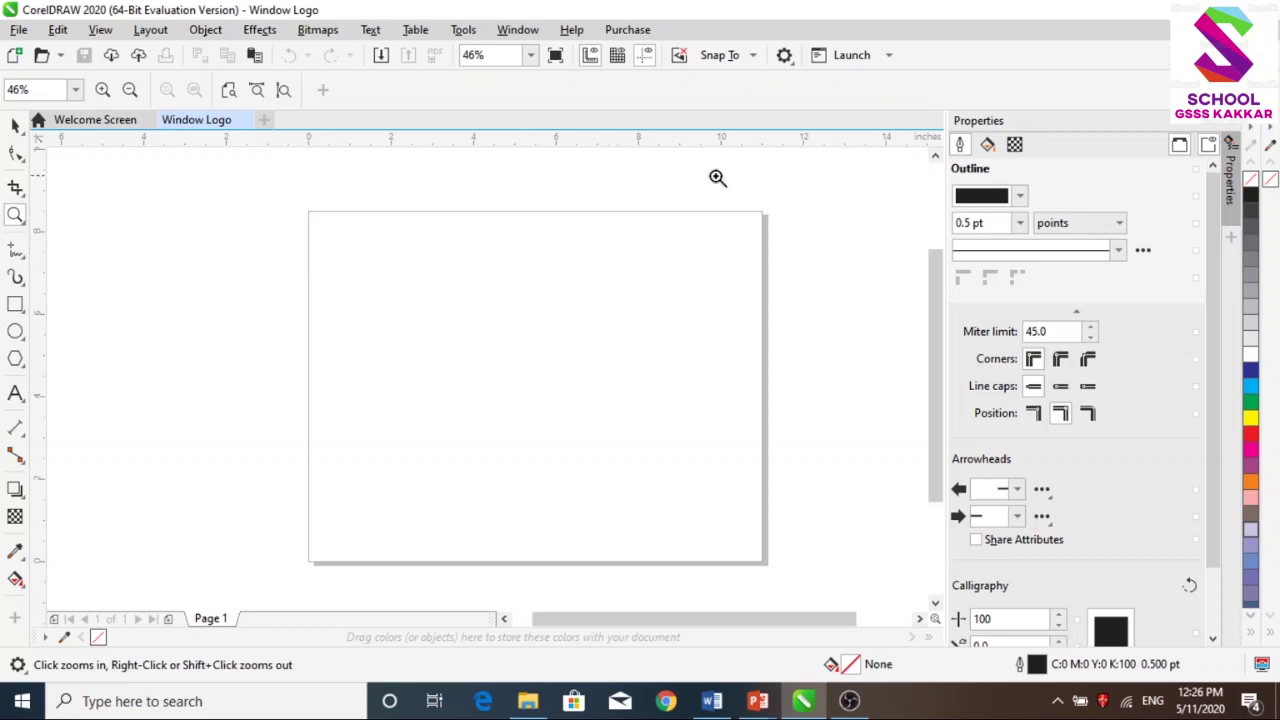
Step: Draw an ellipse in the middle of the page and enlarge it to about 5.96 by 4.98 inches
left_click(609, 486)
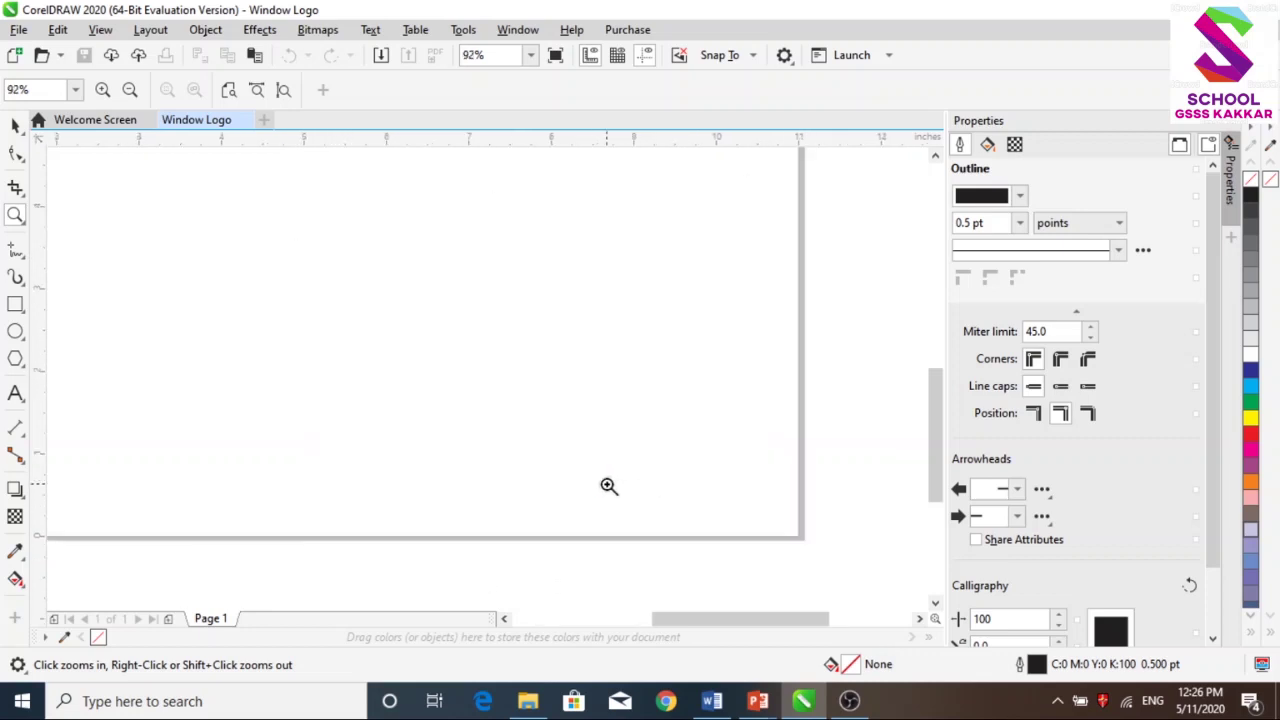
left_click_drag(766, 626, 698, 630)
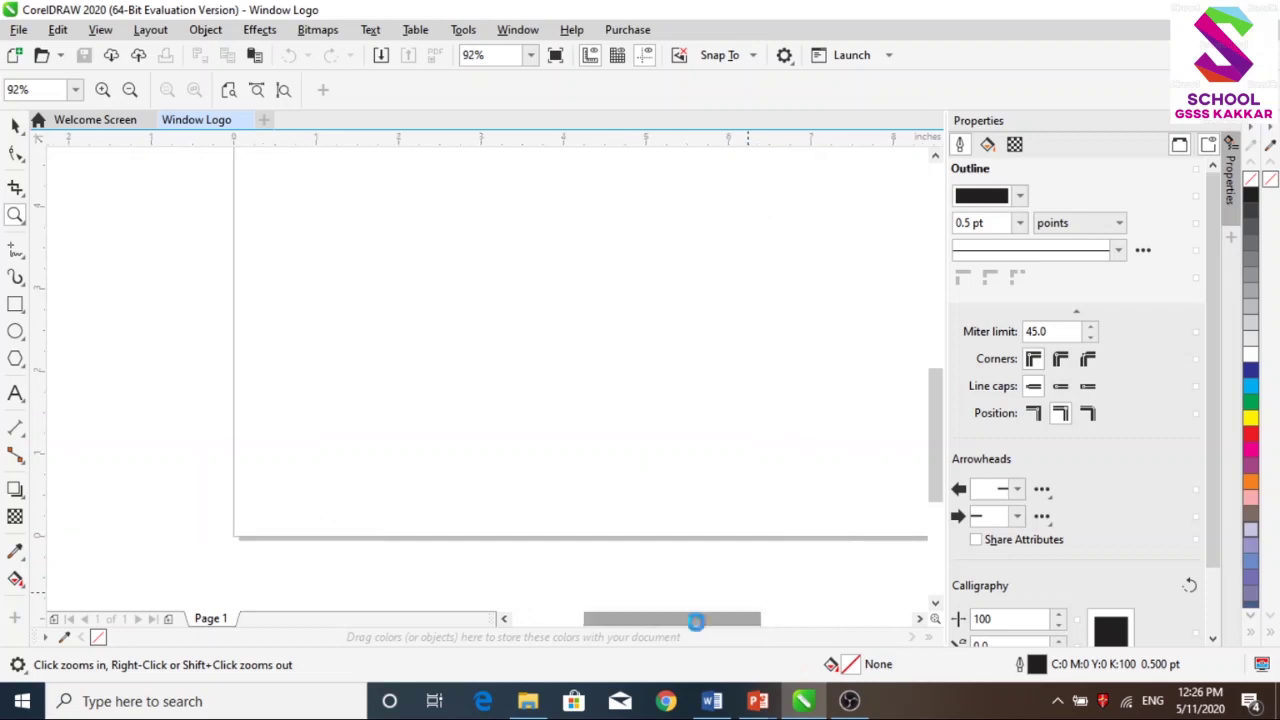
left_click_drag(931, 477, 931, 433)
left_click_drag(745, 626, 779, 629)
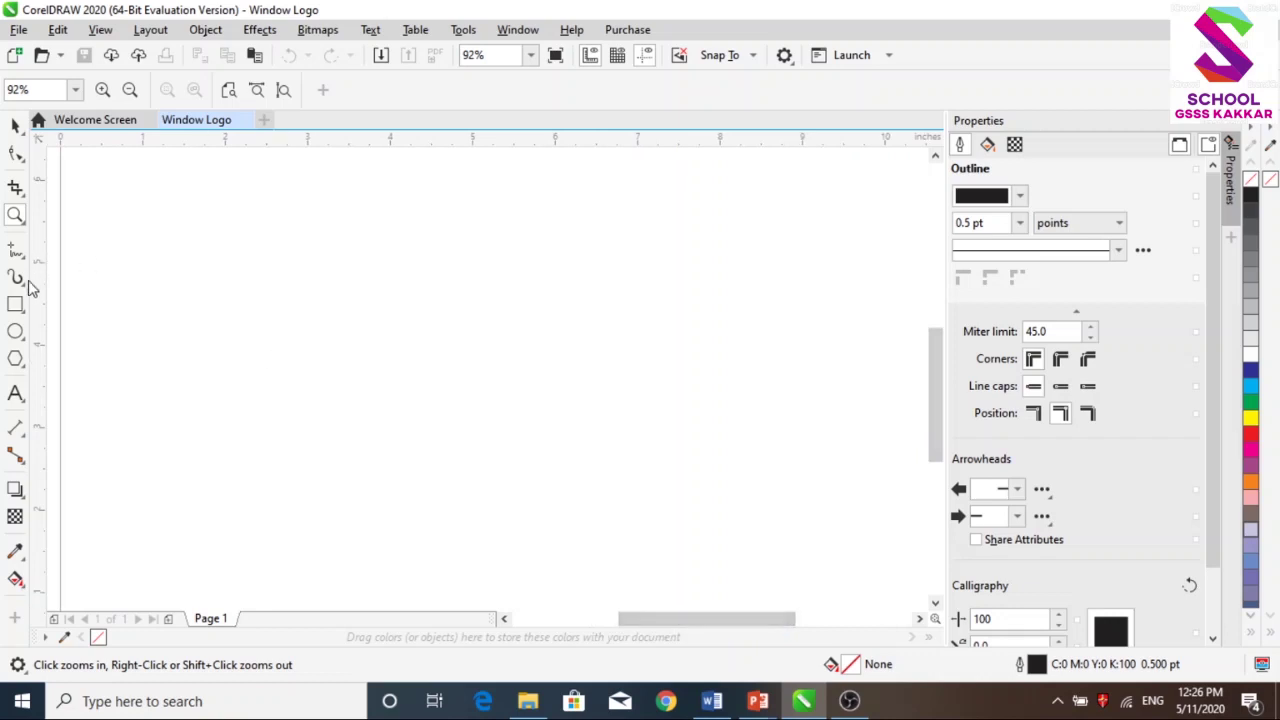
left_click(15, 334)
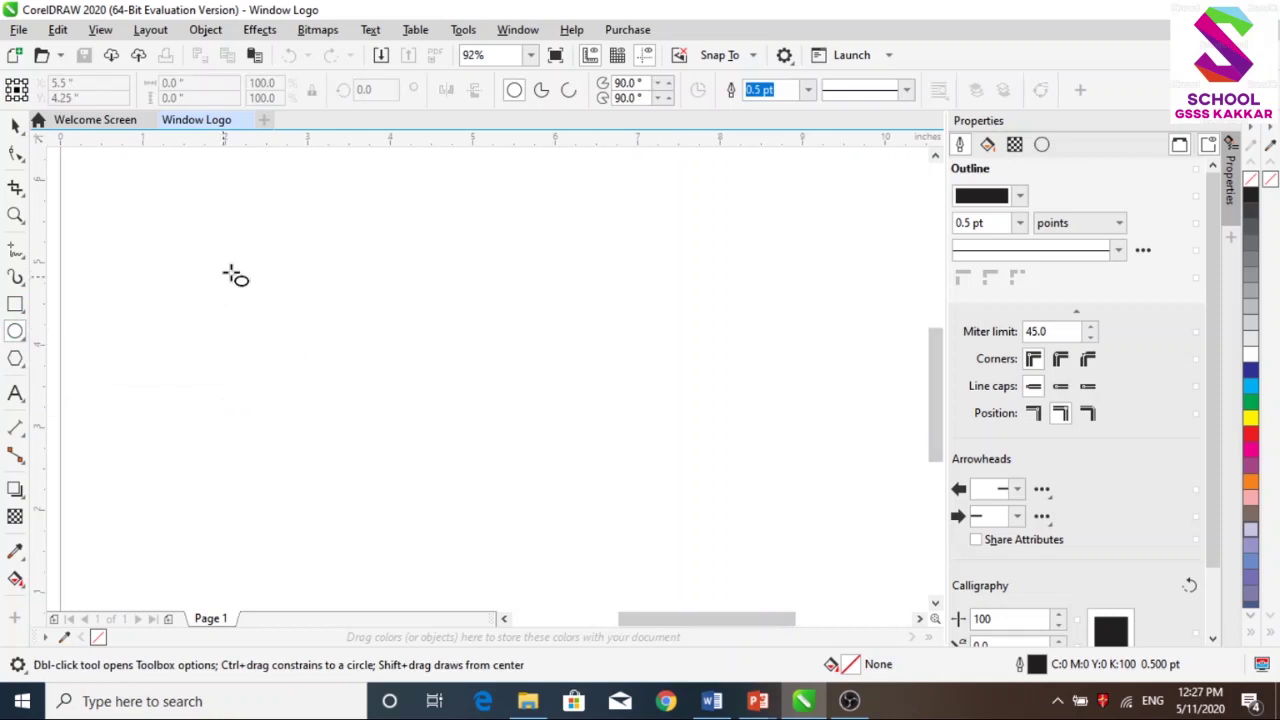
left_click_drag(281, 176, 674, 506)
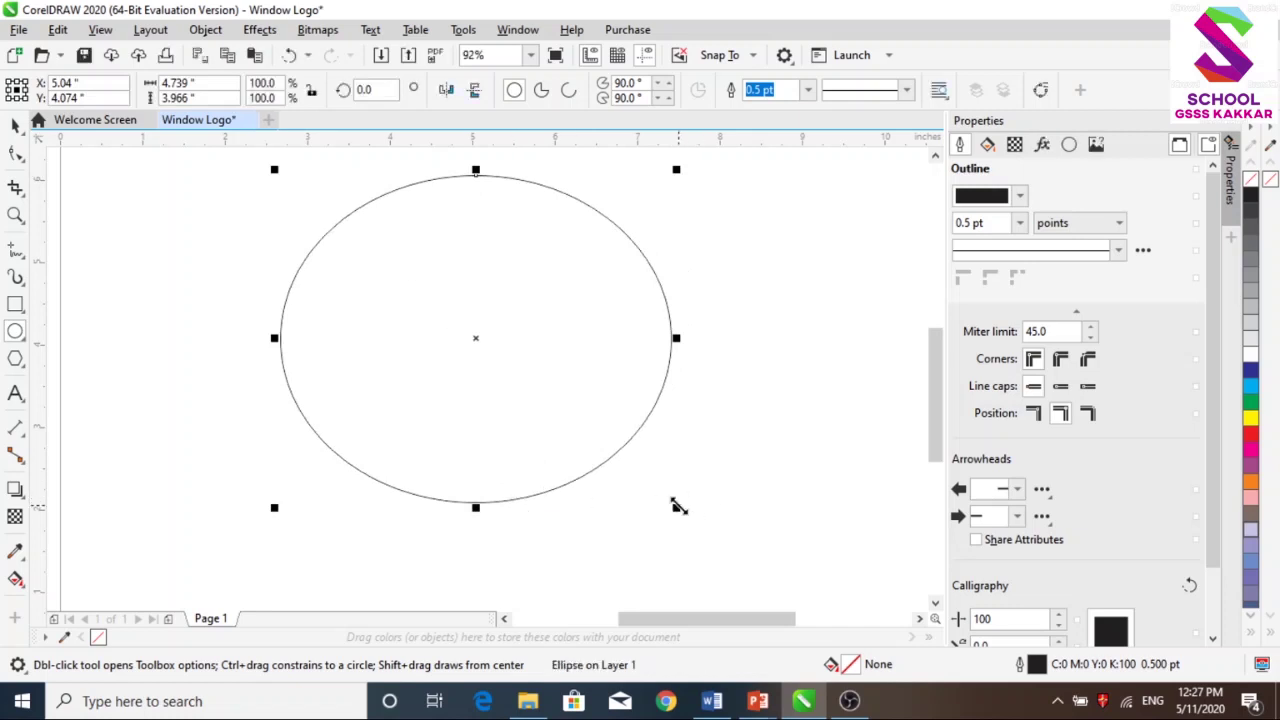
left_click_drag(677, 507, 776, 518)
mouse_move(930, 430)
left_mouse_down()
mouse_move(940, 398)
mouse_move(938, 409)
left_mouse_up()
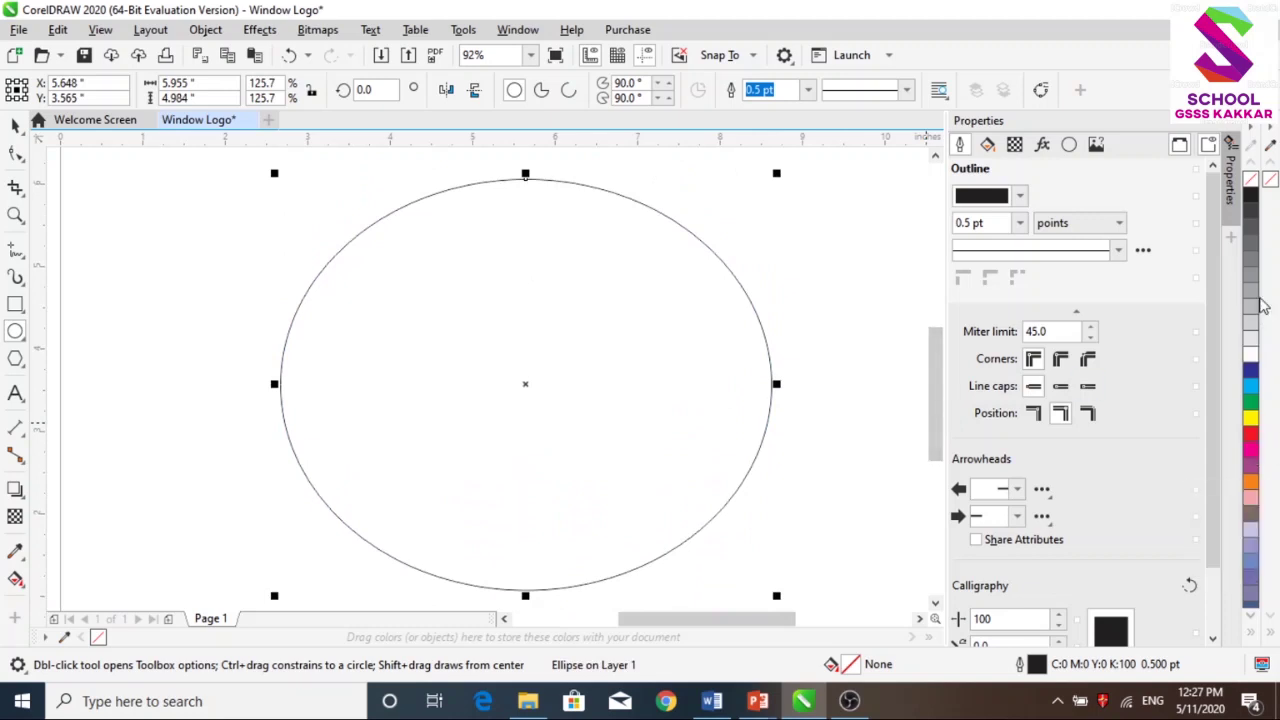
Step: Fill the ellipse with dark blue (C:100 M:100 Y:0 K:0) and change it to a fountain fill fading to white
left_click(1249, 372)
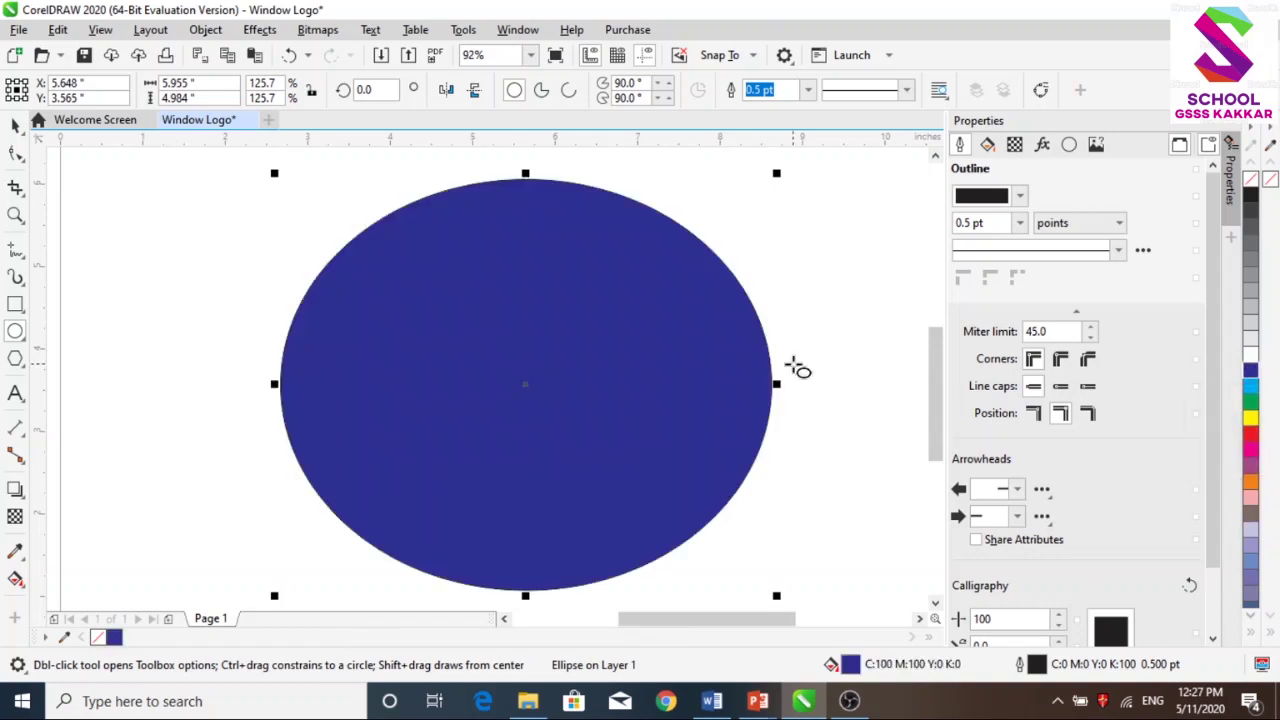
left_click(22, 588)
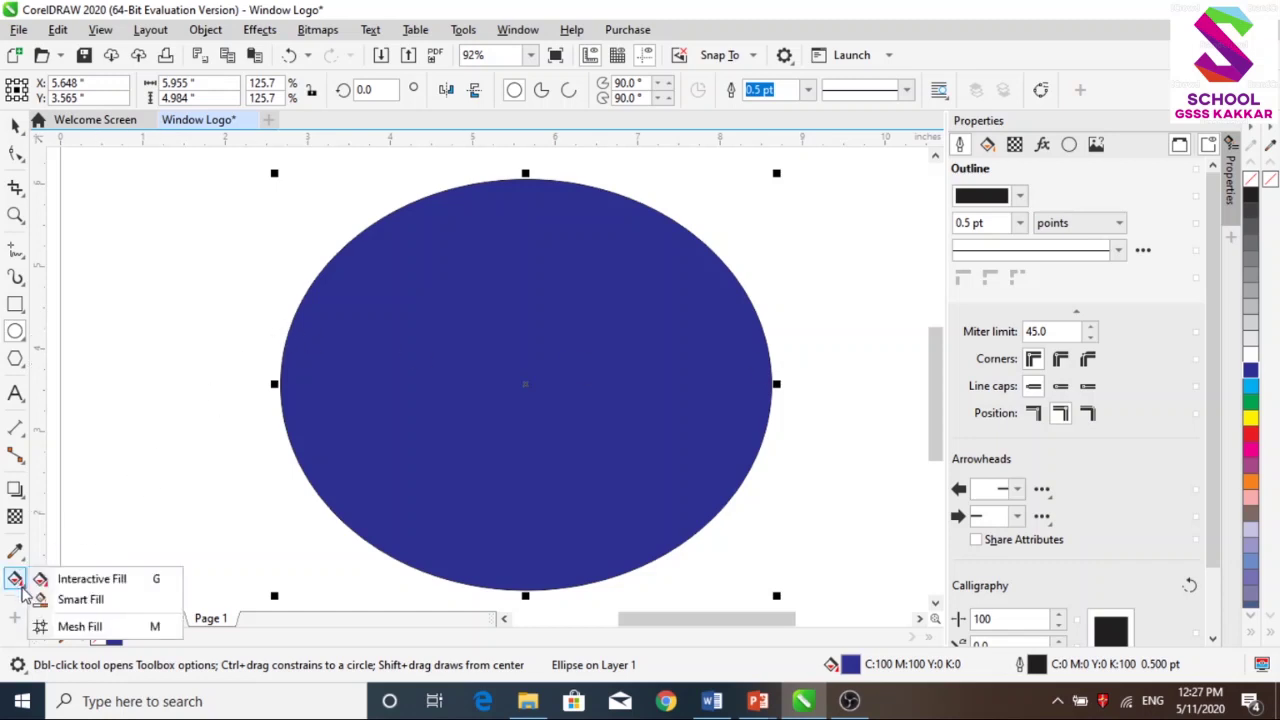
left_click(84, 600)
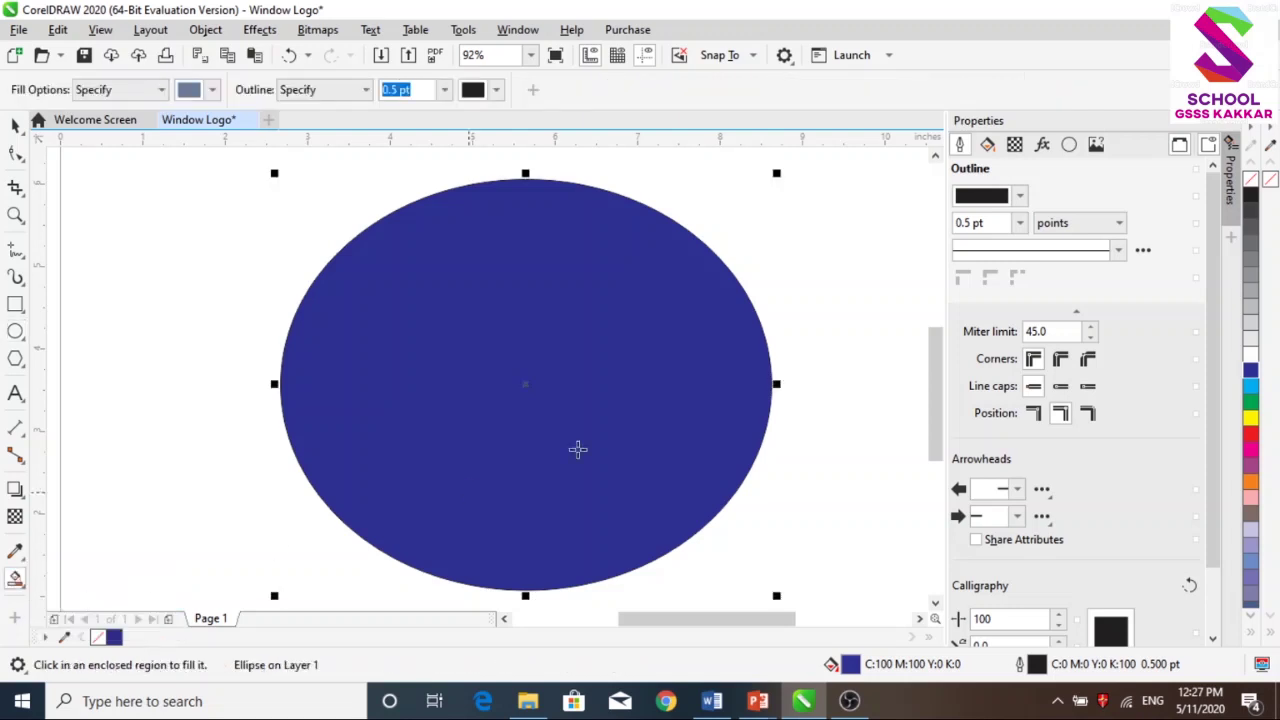
left_click(988, 147)
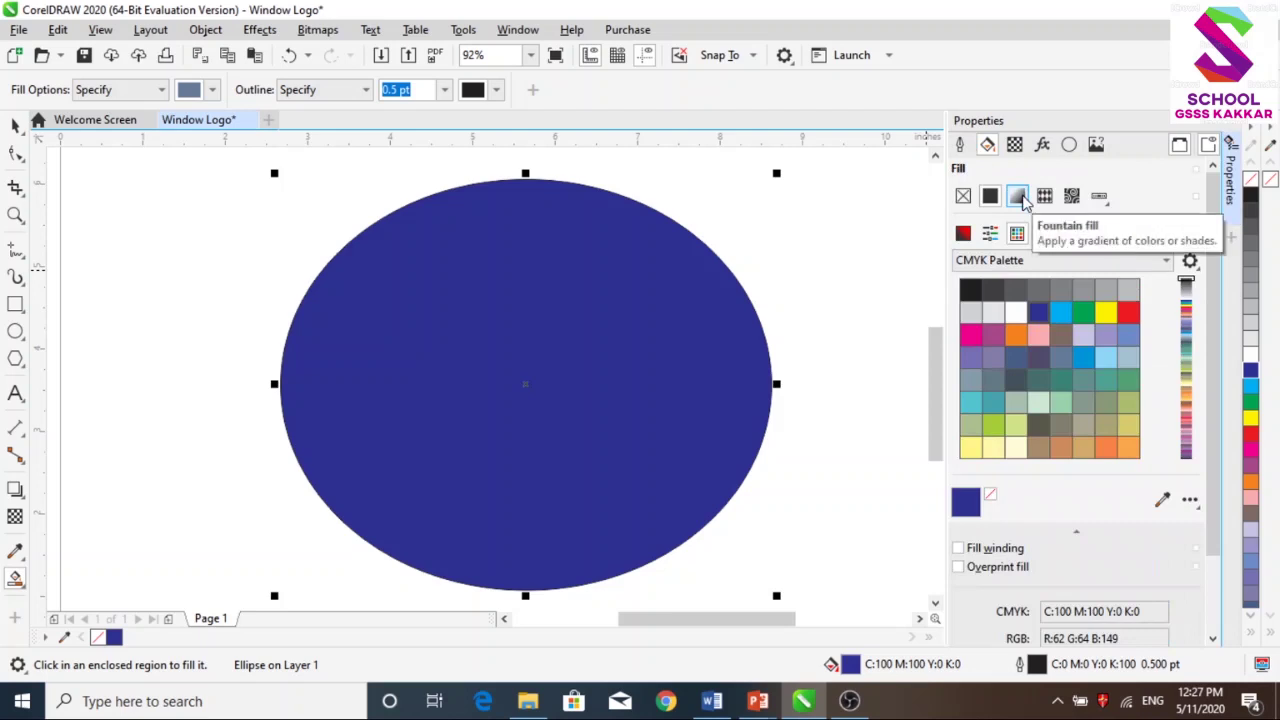
left_click(1018, 197)
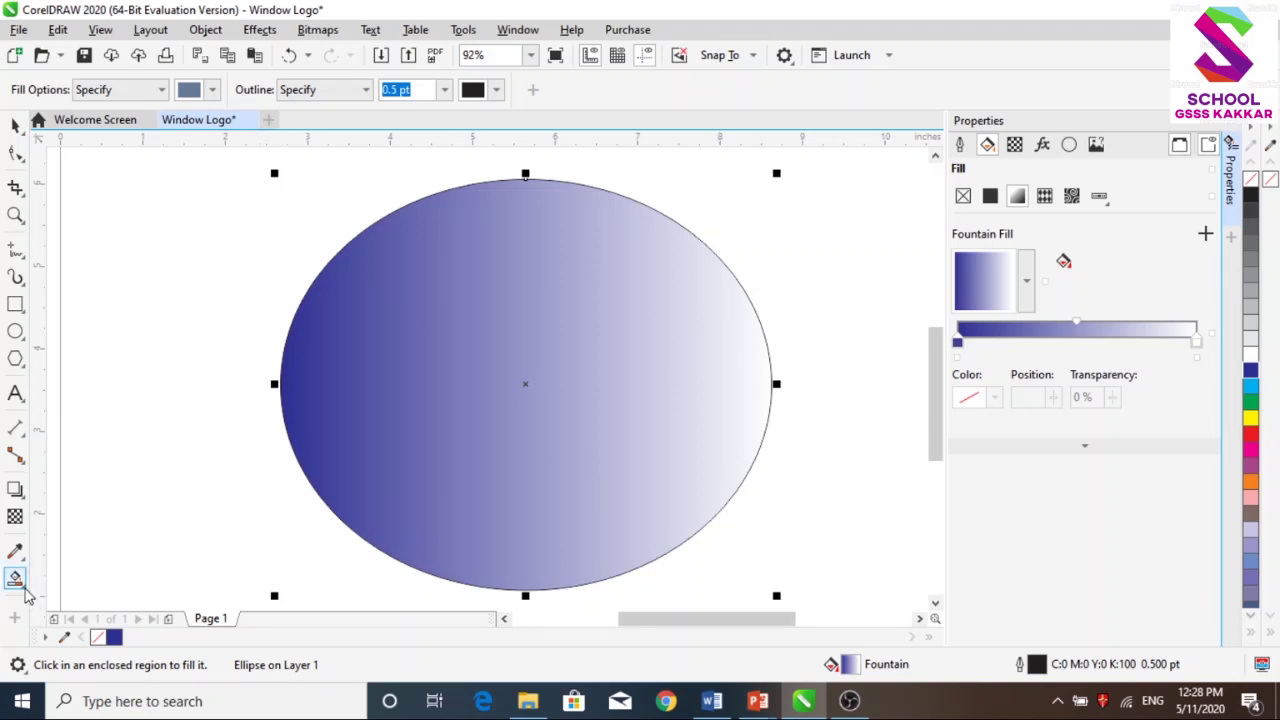
Step: Redirect the ellipse's fountain fill with Interactive Fill so it runs vertically from blue at the top to white at the bottom
left_click(24, 588)
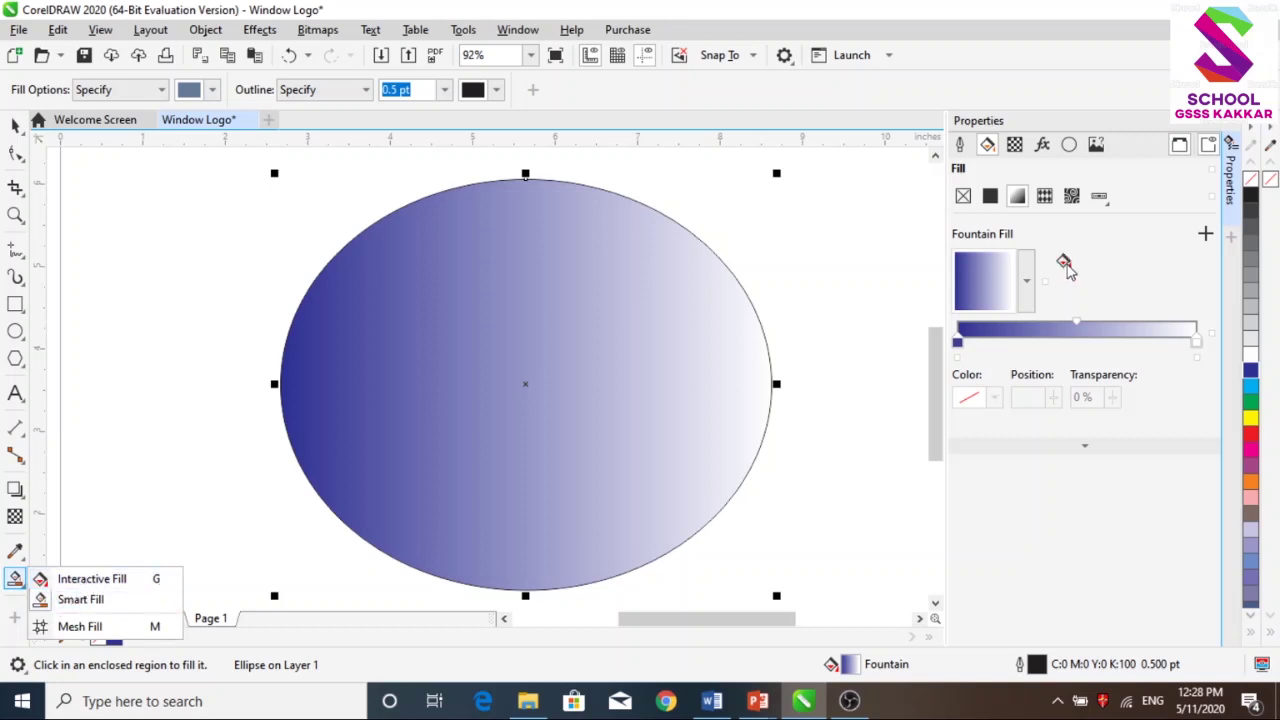
left_click(1066, 265)
left_click(1066, 265)
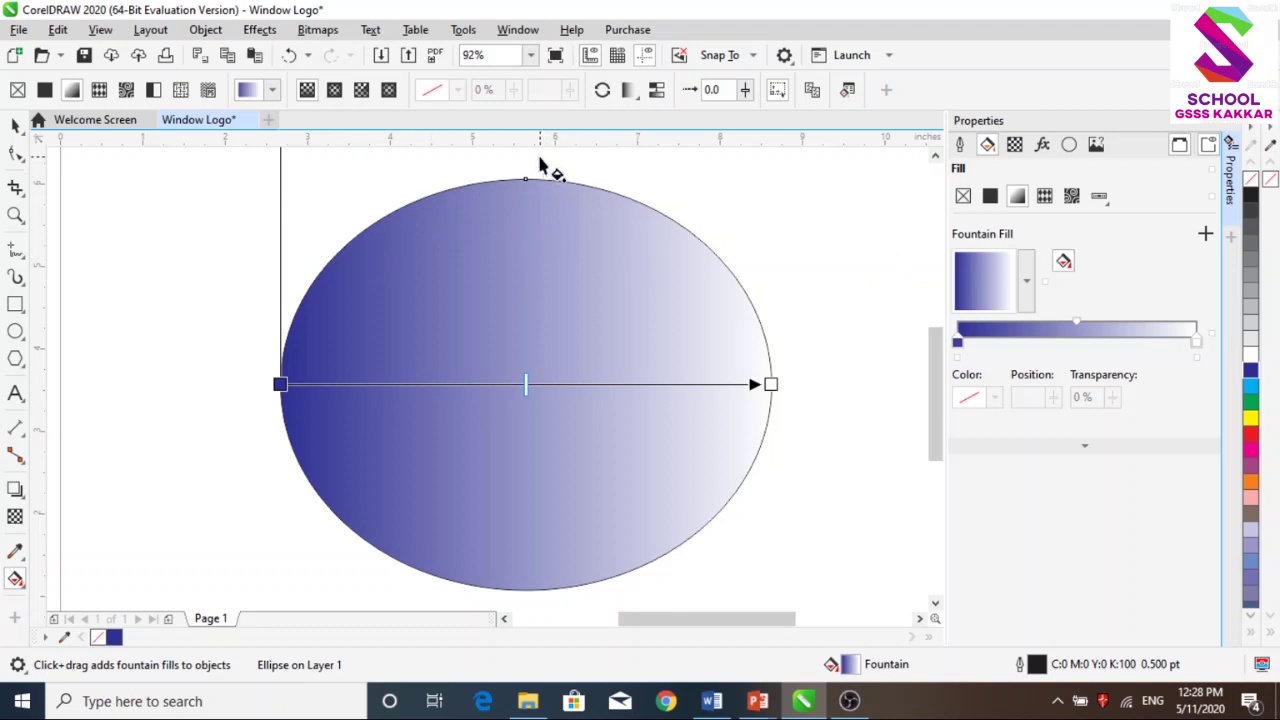
left_click_drag(540, 160, 520, 618)
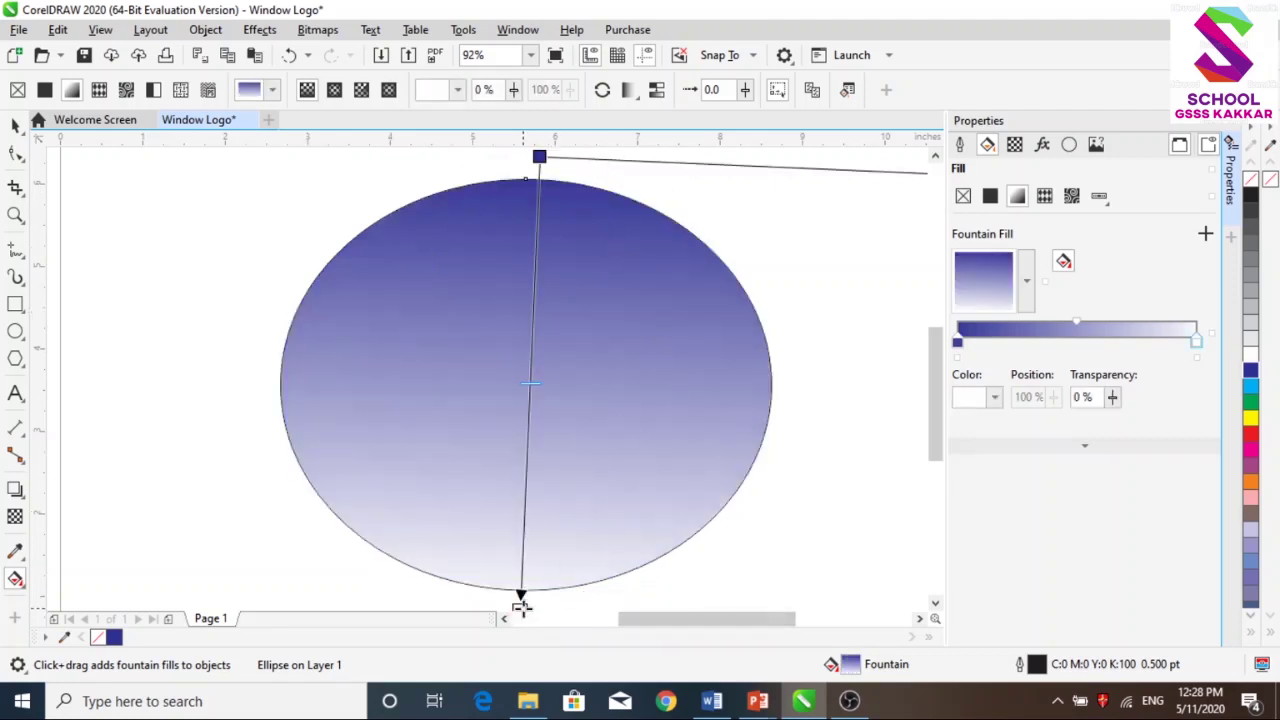
left_click_drag(521, 605, 546, 606)
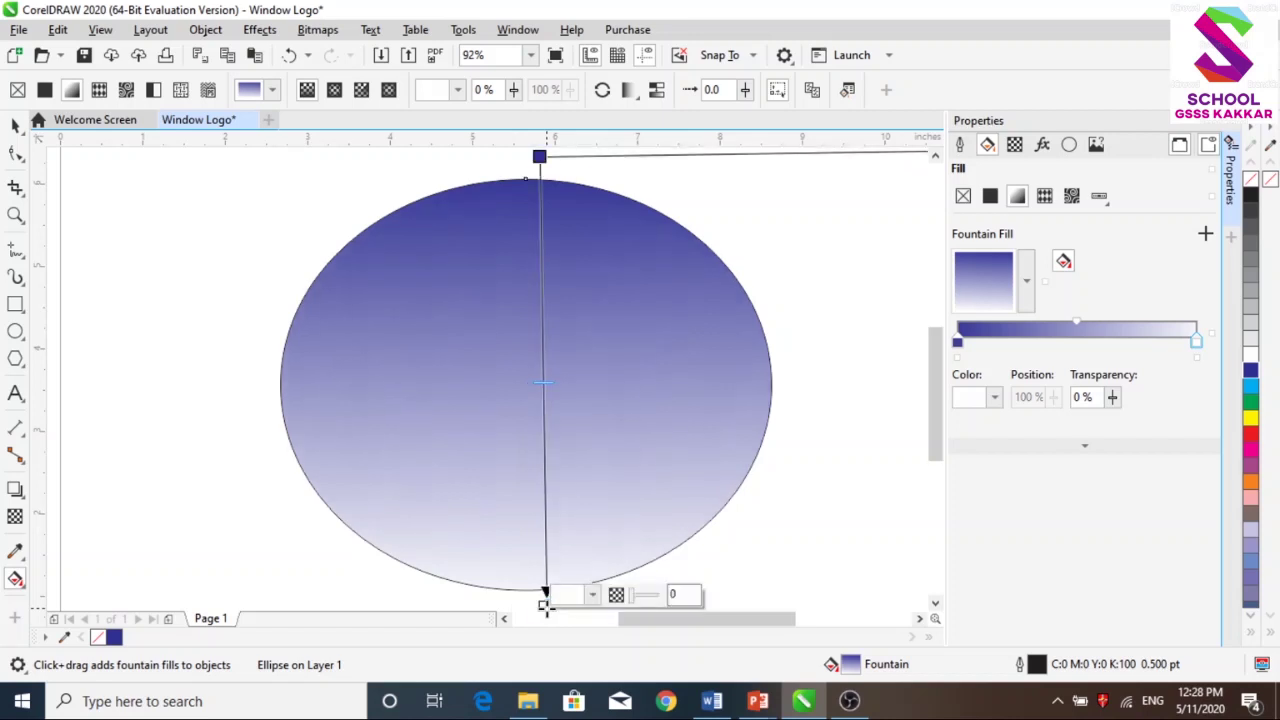
left_click(16, 125)
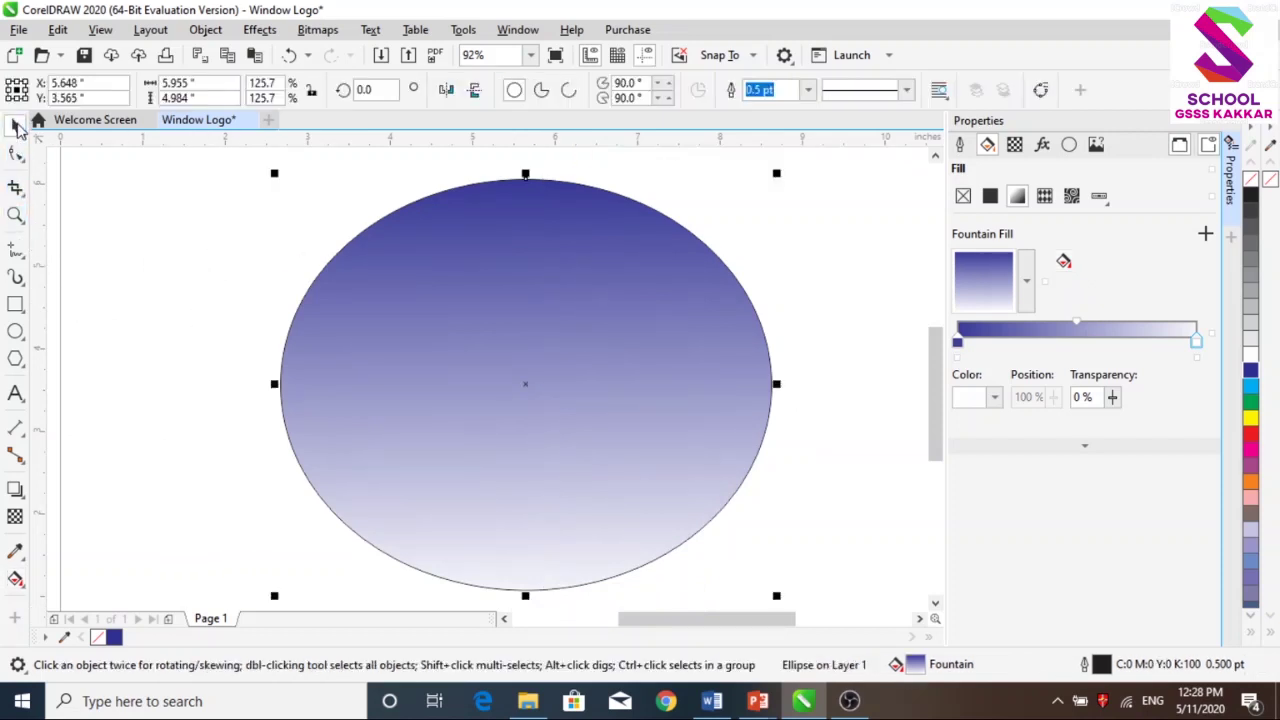
Step: Draw a rectangle about 1.51 by 1.43 inches in the ellipse's upper-left area and convert it to curves
left_click(15, 306)
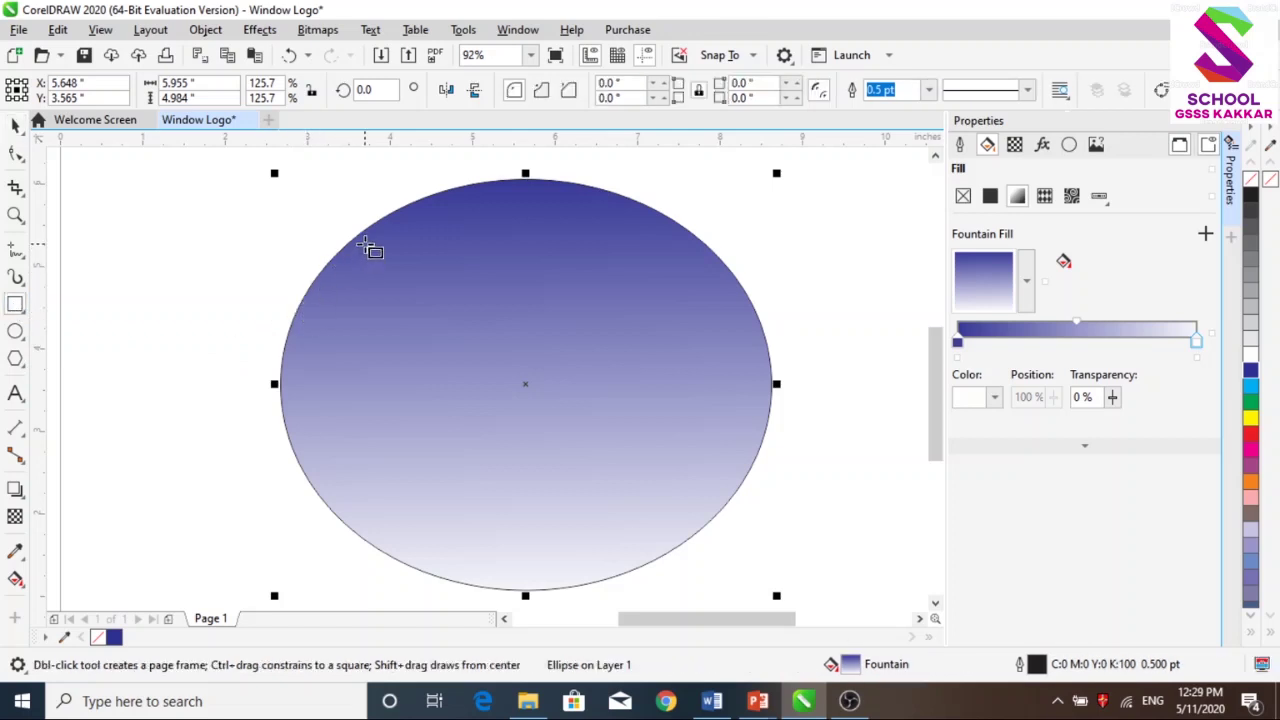
left_click_drag(366, 245, 490, 363)
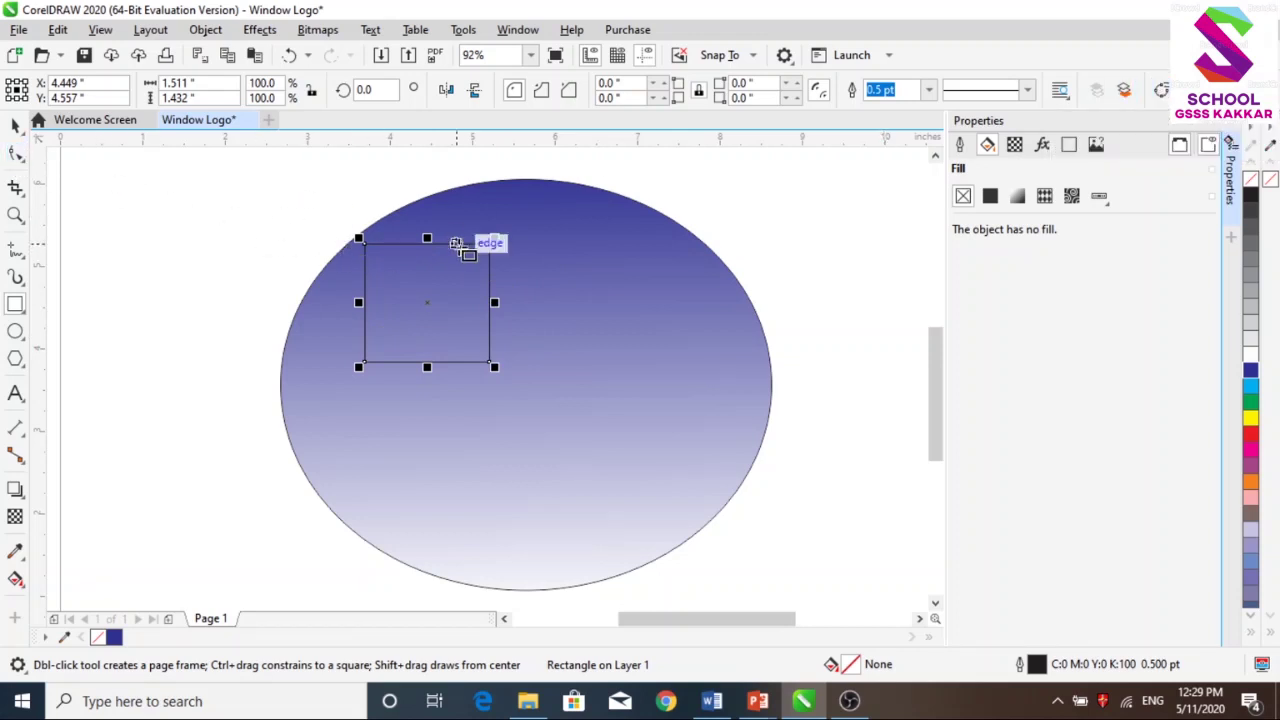
left_click(1162, 98)
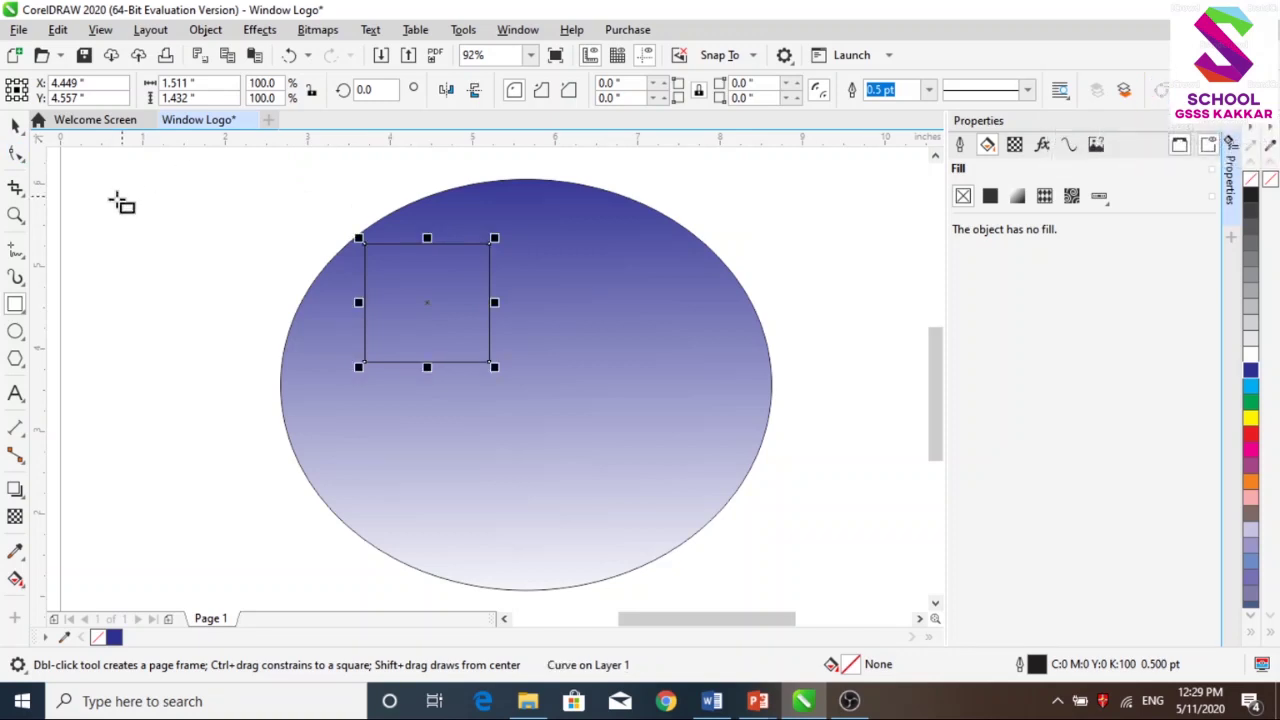
Step: Convert the rectangle's top edge to a curve segment and bend it slightly upward
left_click(16, 156)
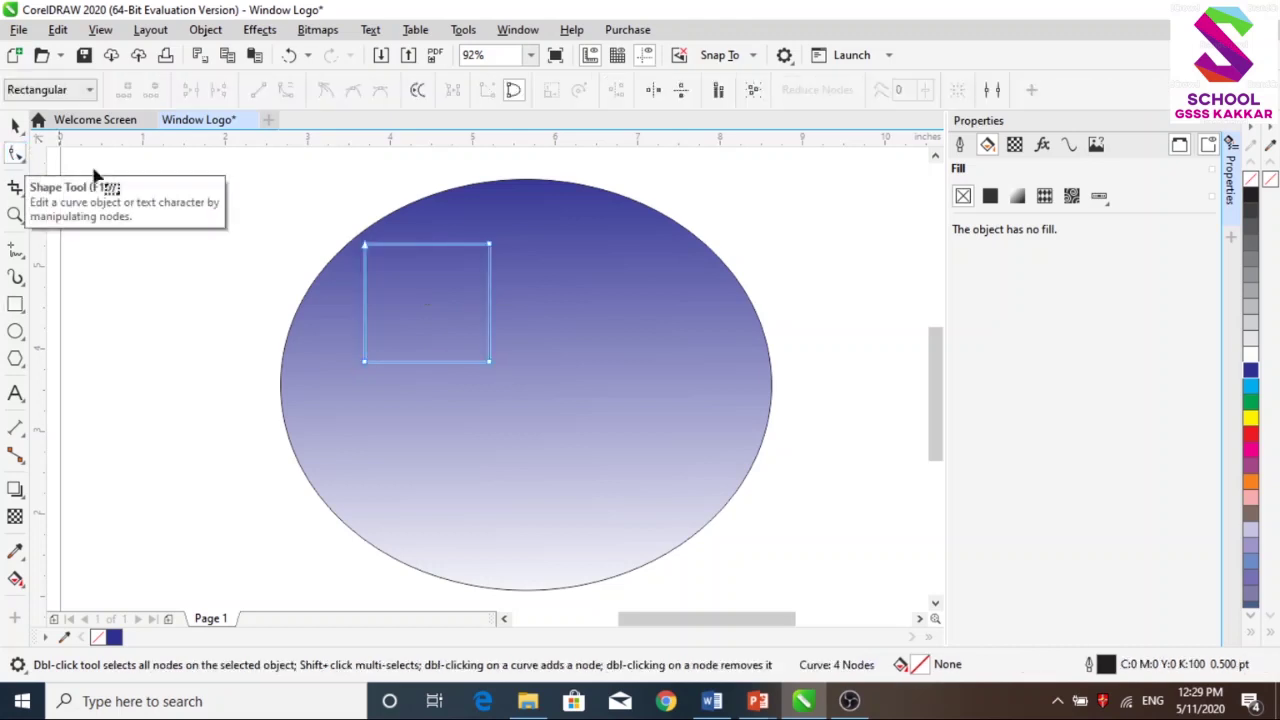
left_click(446, 246)
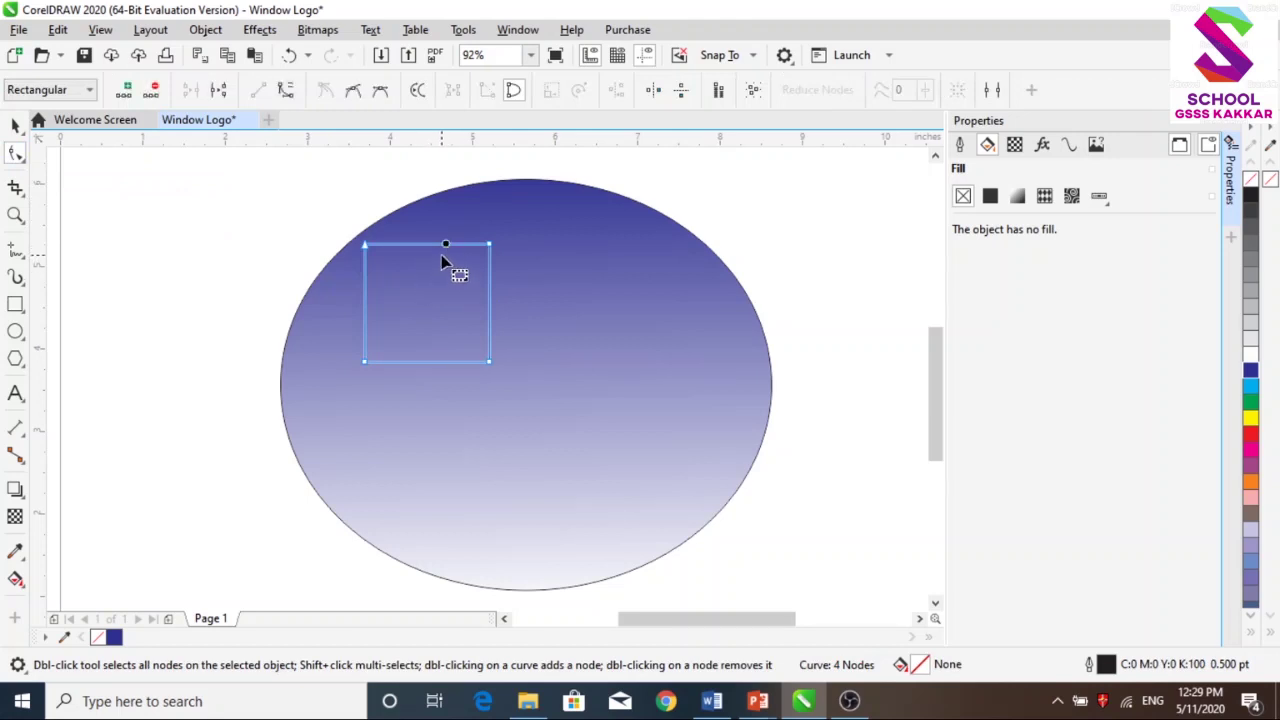
left_click(286, 92)
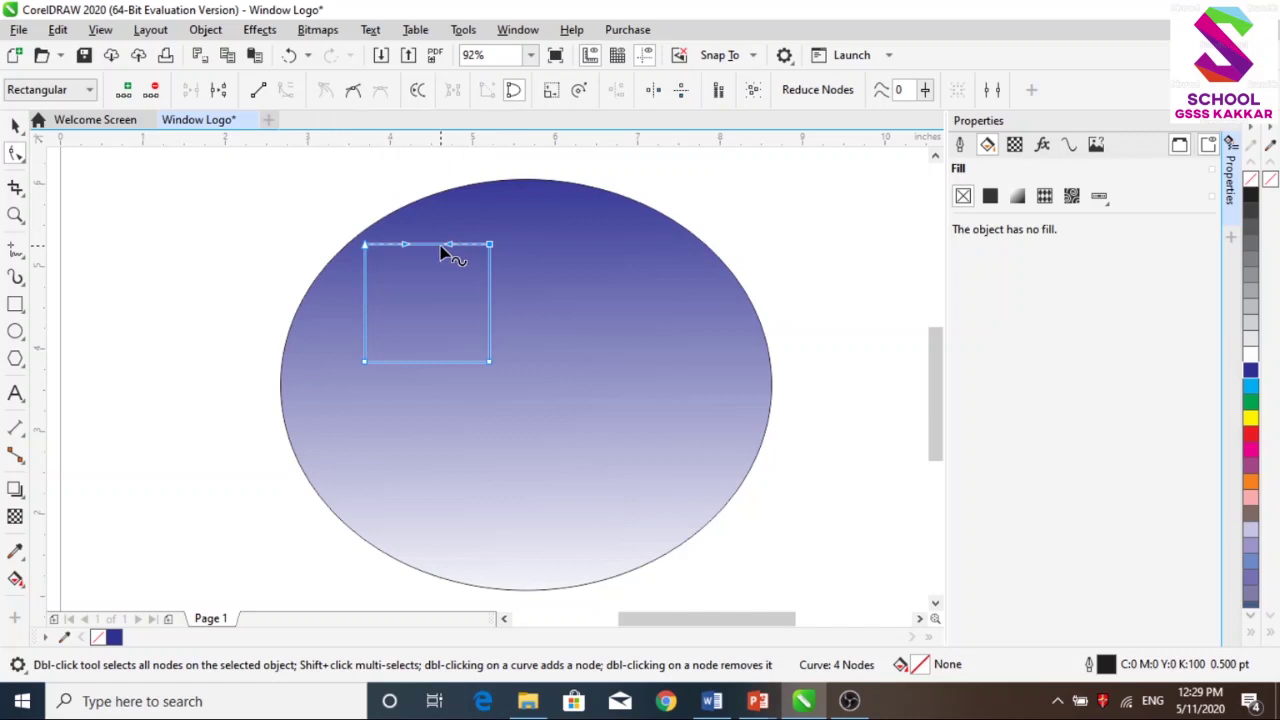
mouse_move(440, 249)
left_mouse_down()
mouse_move(457, 229)
mouse_move(448, 241)
left_mouse_up()
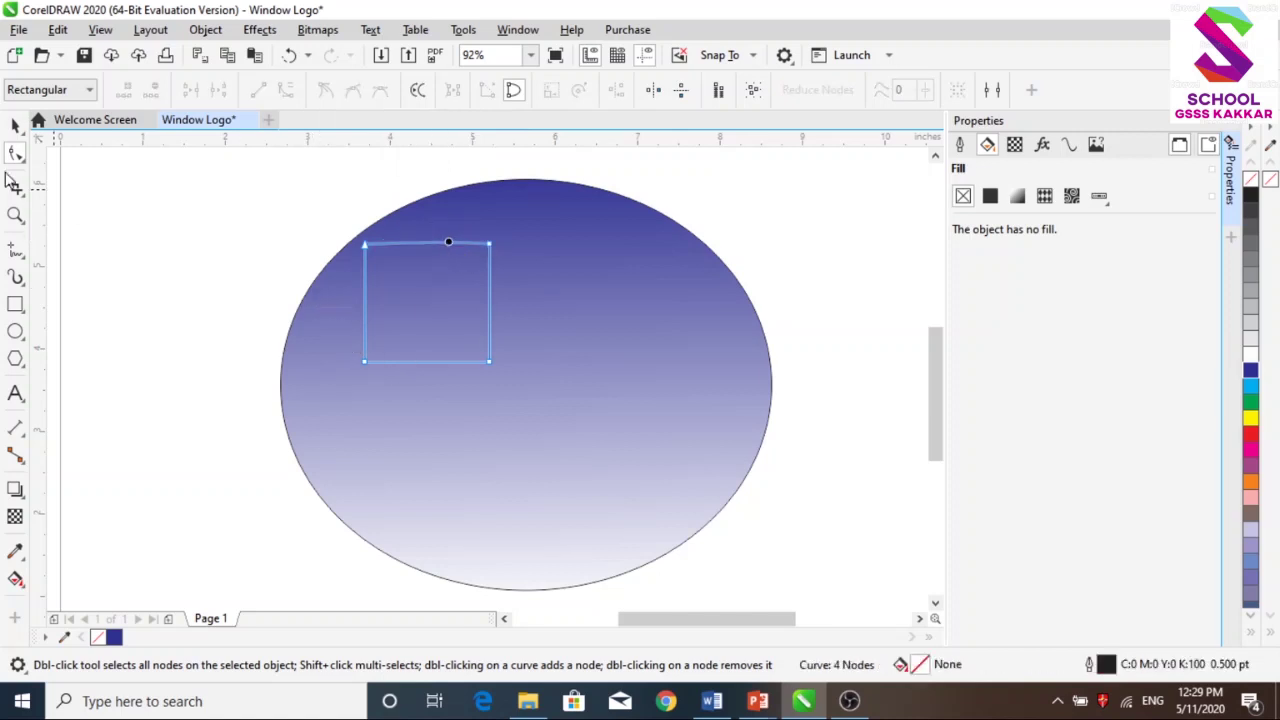
Step: Undo the edge bending, the conversion to curves and the rectangle itself
key("ctrl+z")
key("ctrl+z")
key("ctrl+z")
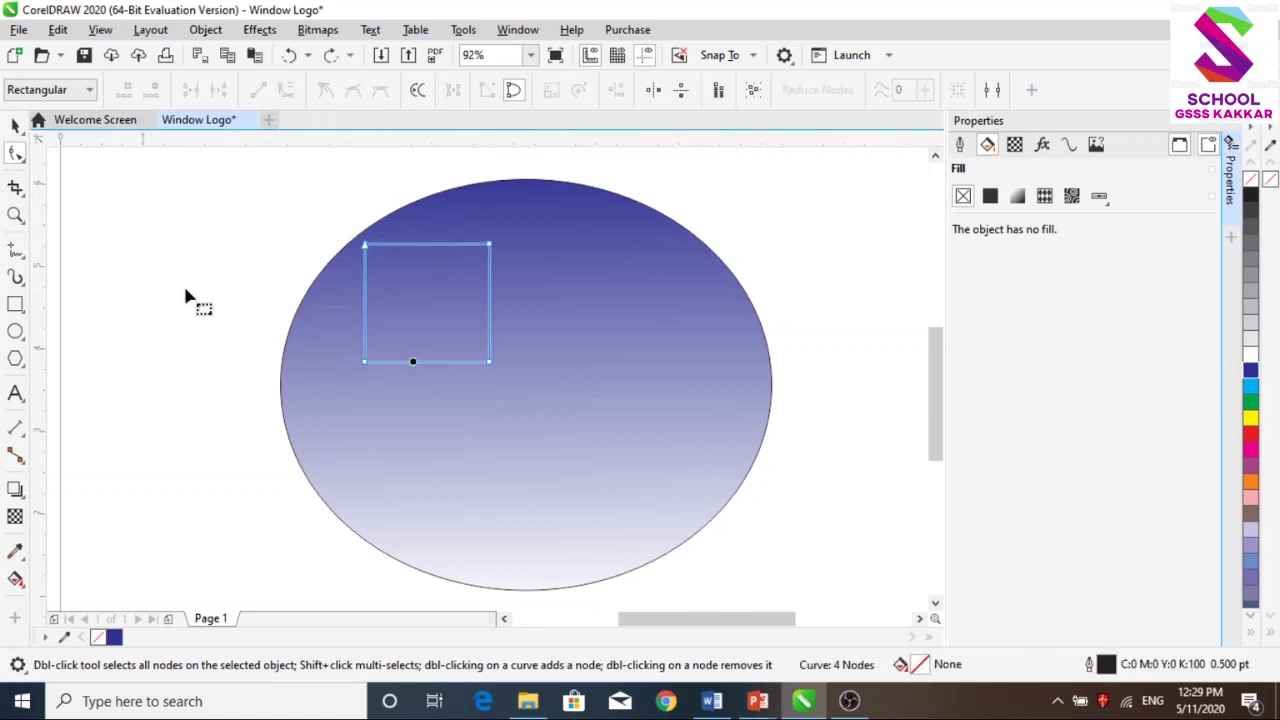
key("ctrl+z")
key("ctrl+z")
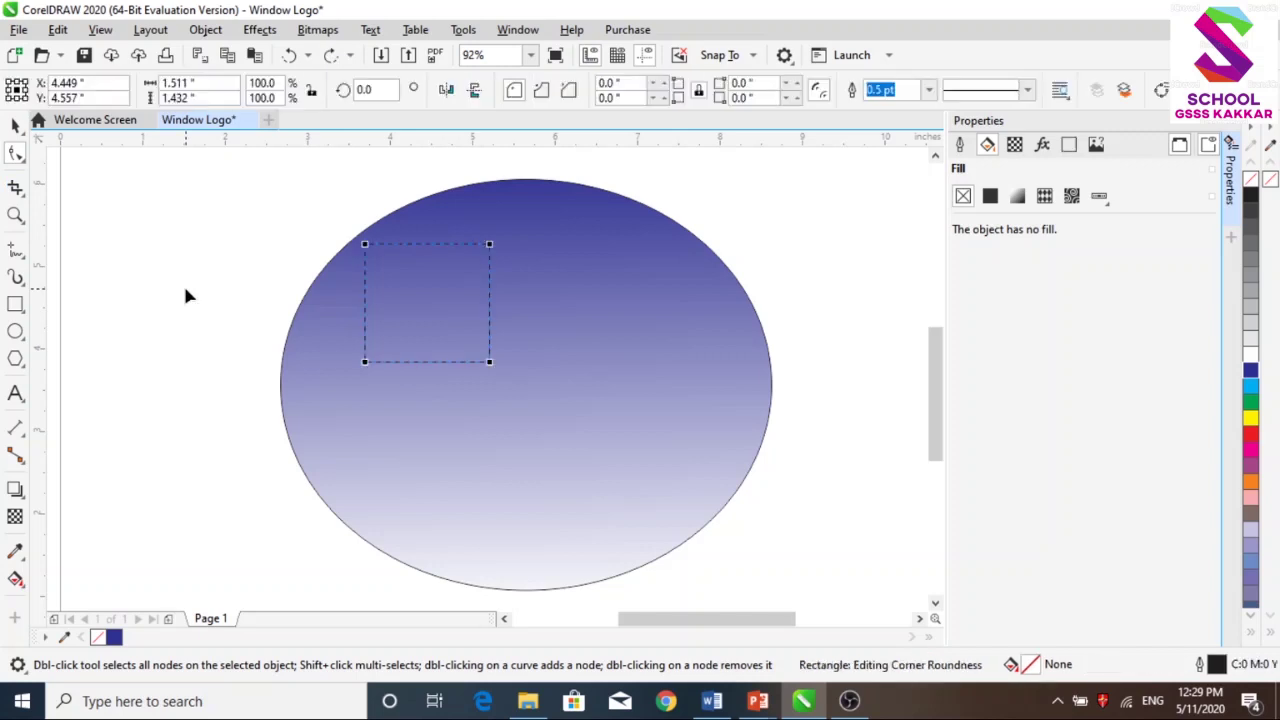
Step: Draw a rectangle about 1.81 by 1.49 inches in the upper-left part of the ellipse
left_click(15, 305)
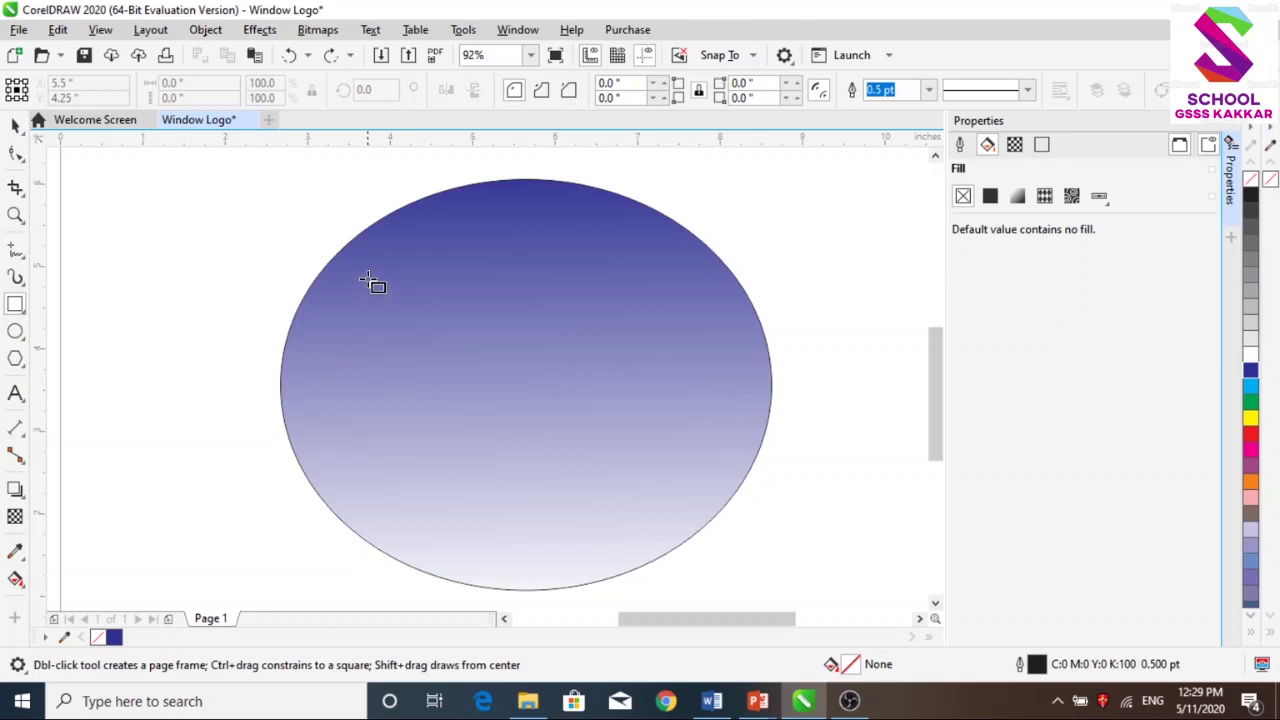
left_click_drag(365, 245, 517, 370)
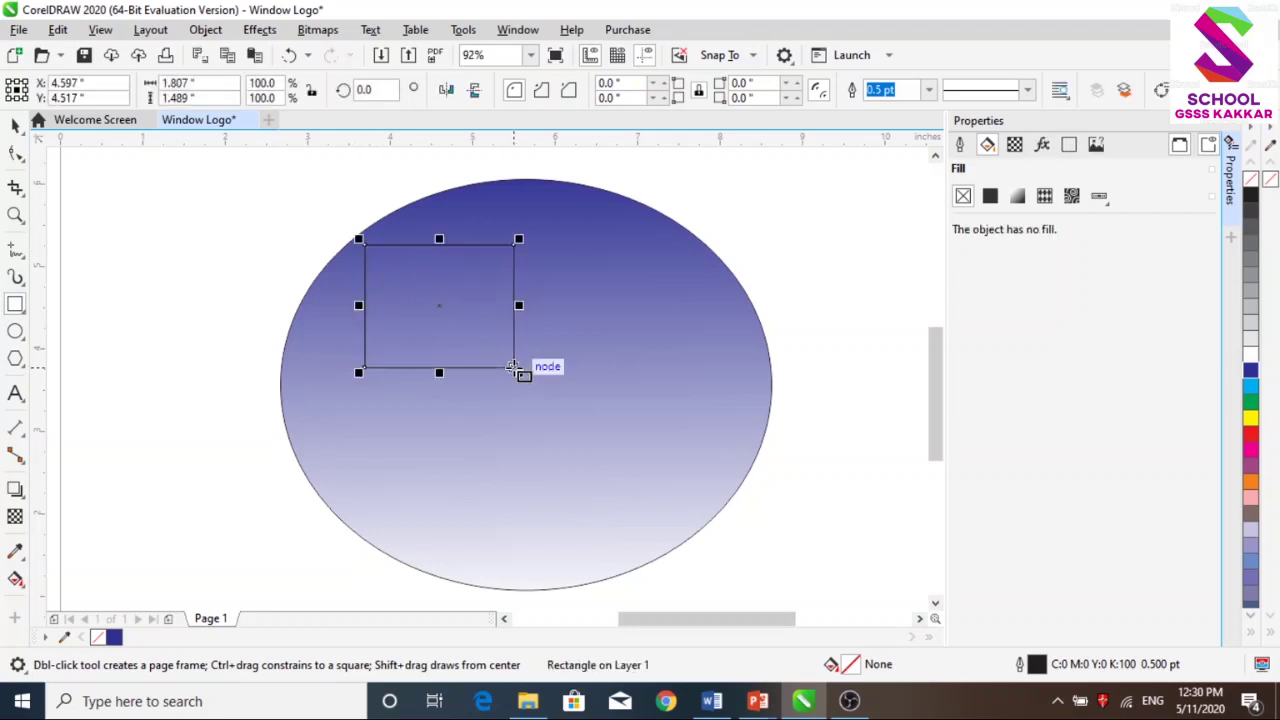
left_click(455, 316)
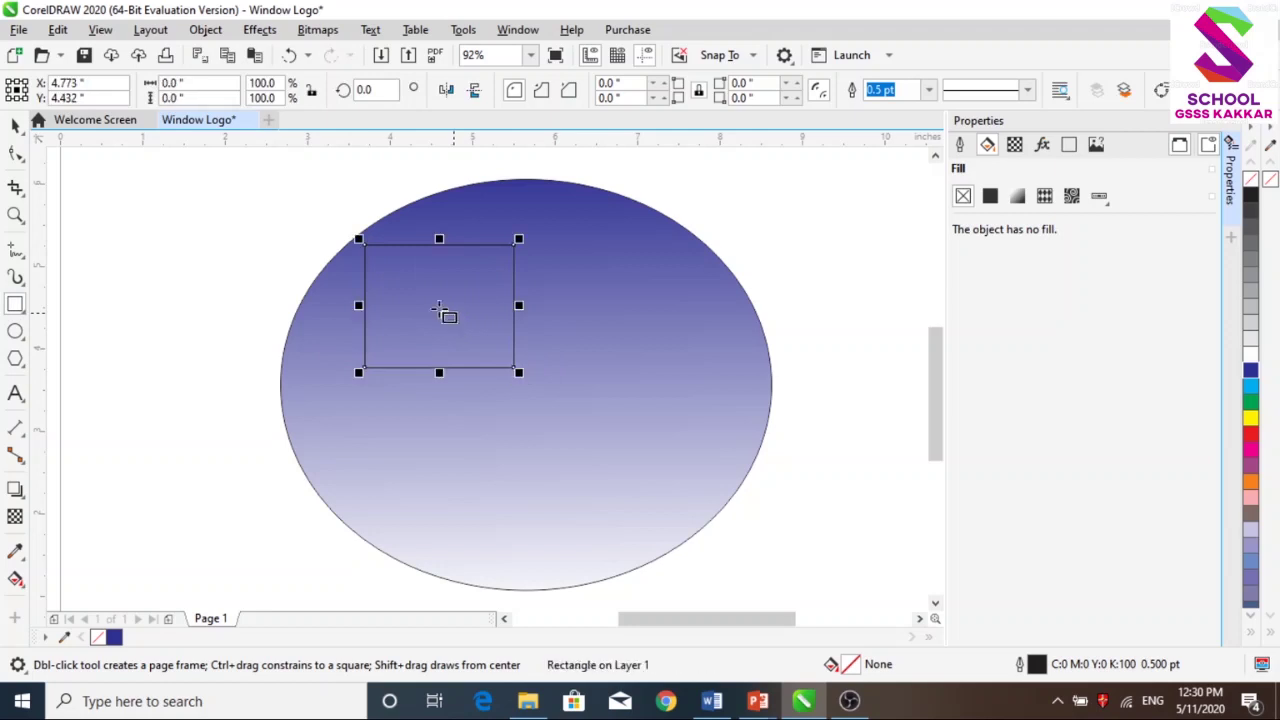
Step: Skew the rectangle's top edge to the right, forming a parallelogram about 2.18 inches wide overall
left_click(15, 128)
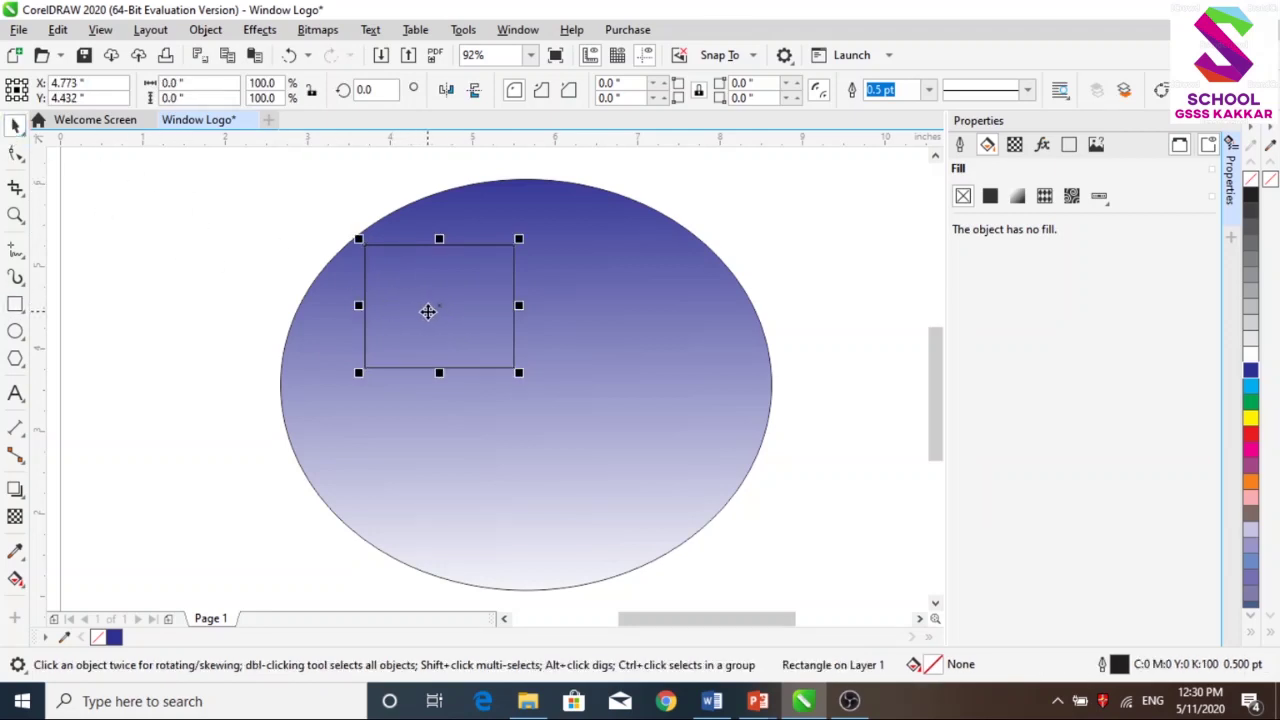
left_click(430, 306)
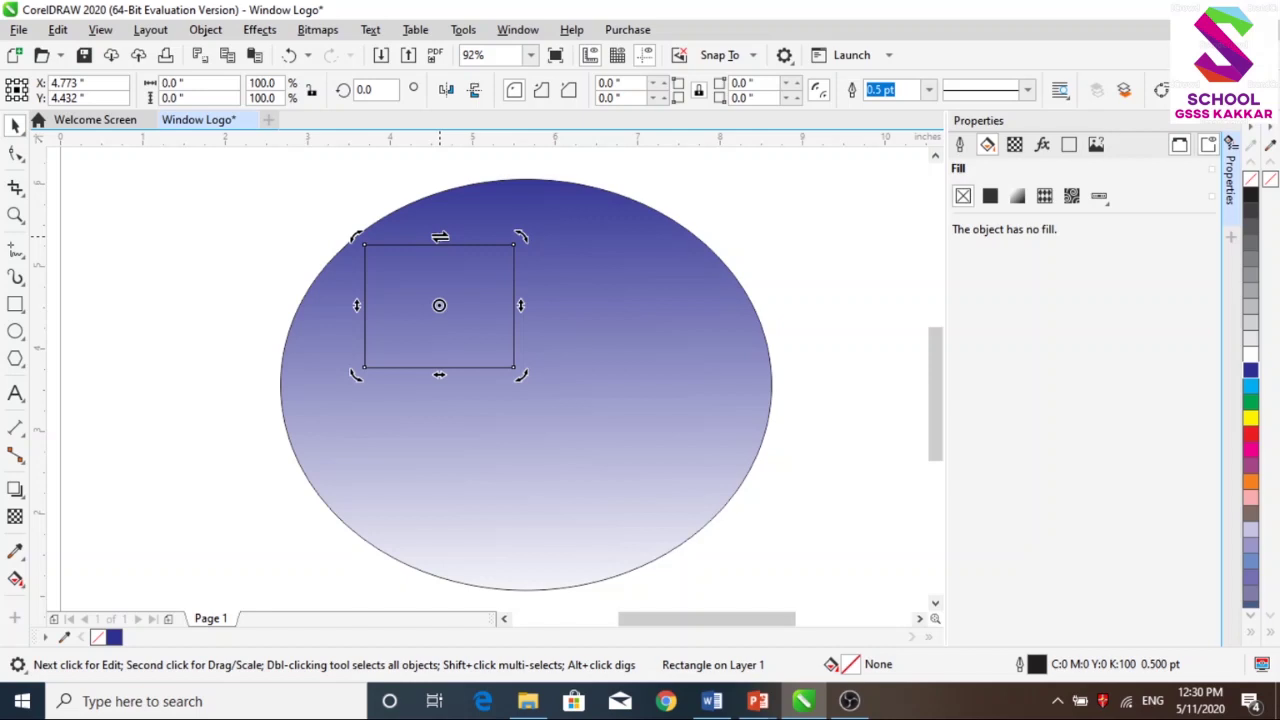
left_click_drag(440, 237, 471, 240)
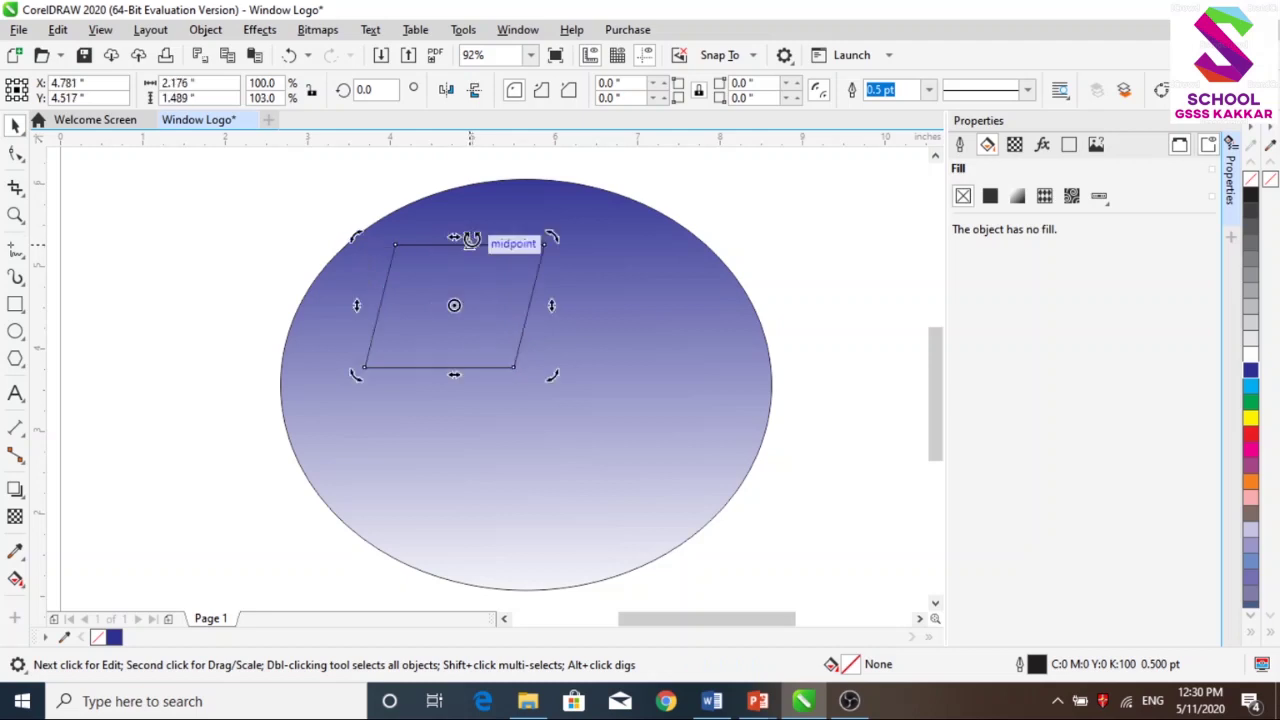
left_click(440, 290)
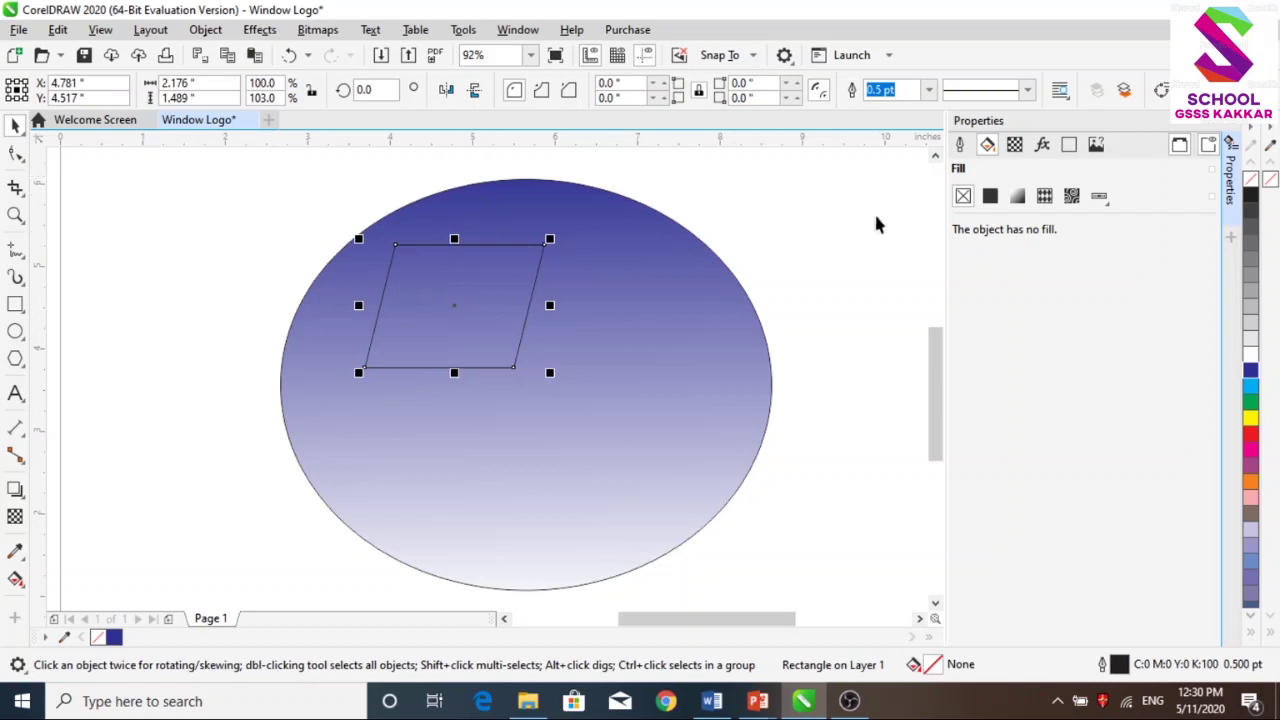
Step: Convert the parallelogram to curves and bend its top and bottom edges upward into similar arcs, about 1.82 inches tall overall
left_click(1160, 90)
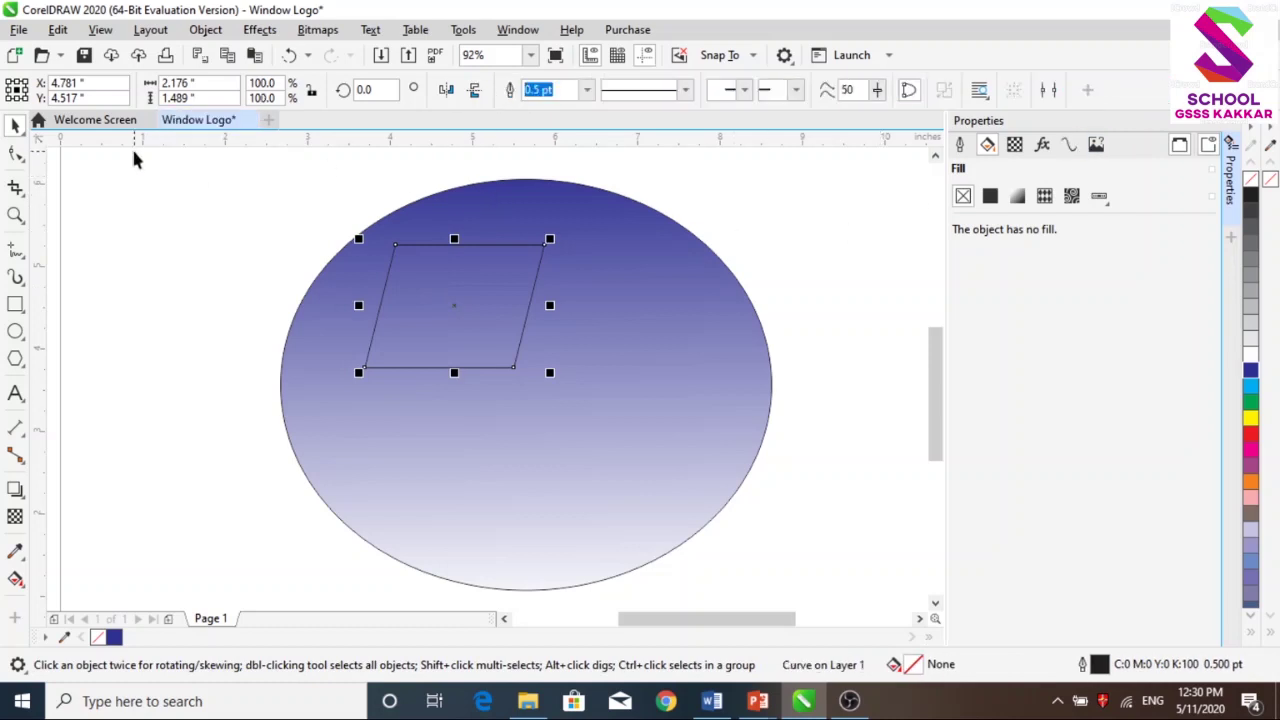
left_click(16, 156)
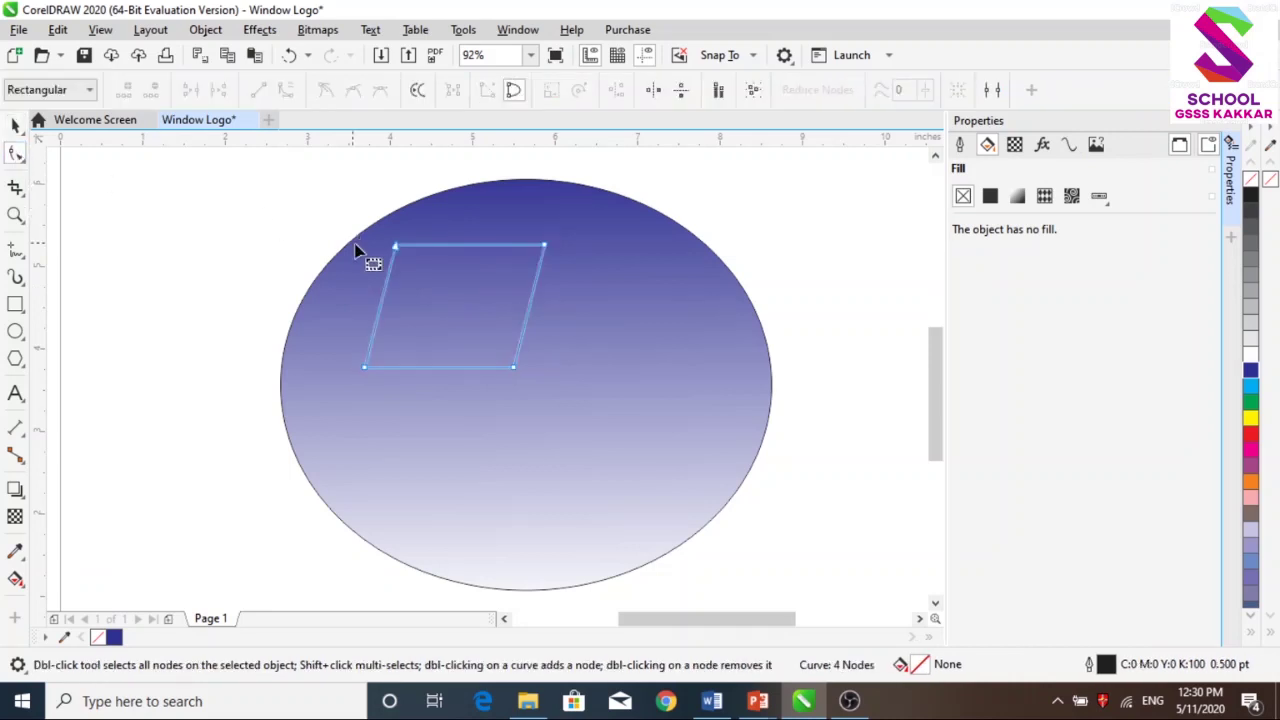
left_click(507, 246)
left_click(497, 247)
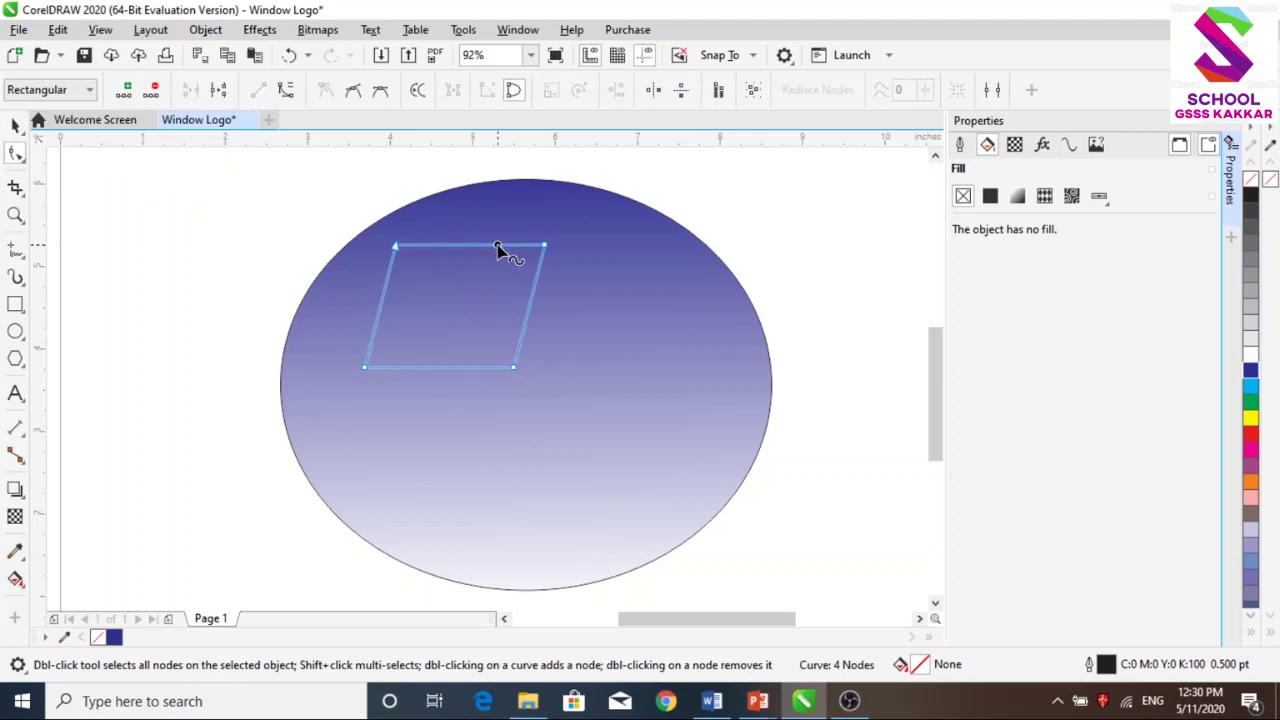
left_click(286, 92)
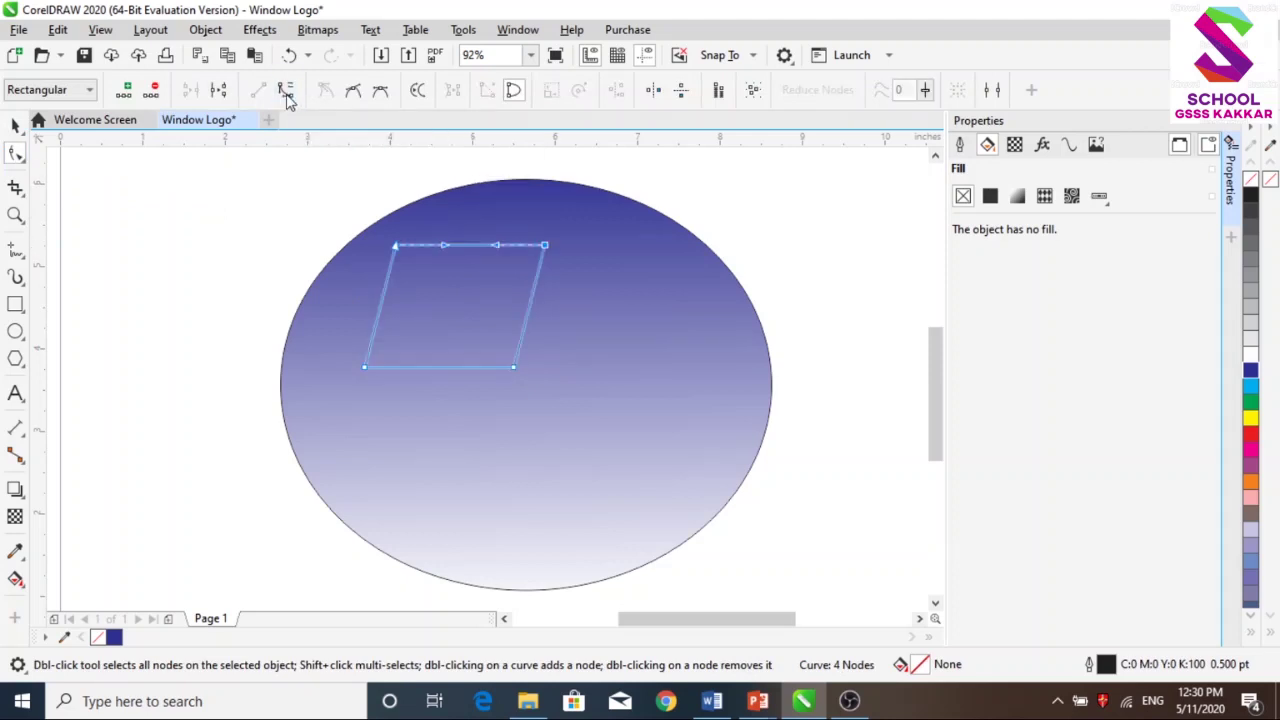
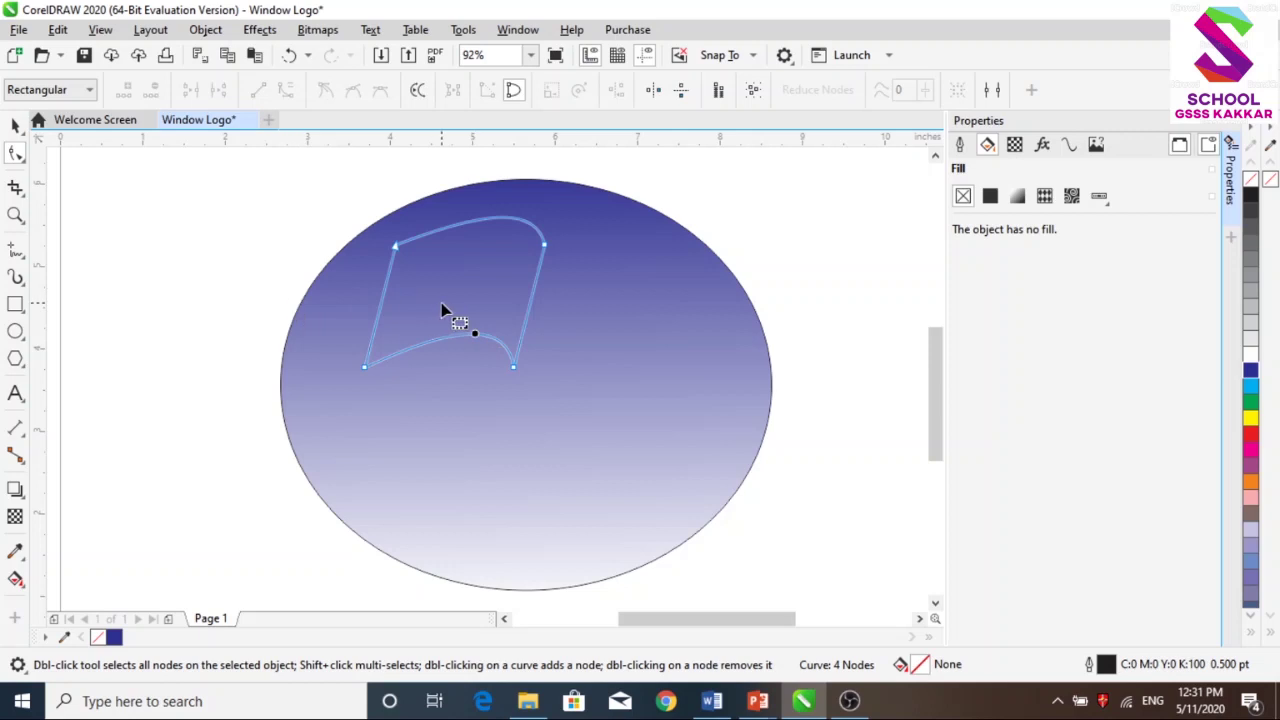
Step: Duplicate the curved pane directly below the original, shifted slightly left to follow its slanted sides
left_click(15, 128)
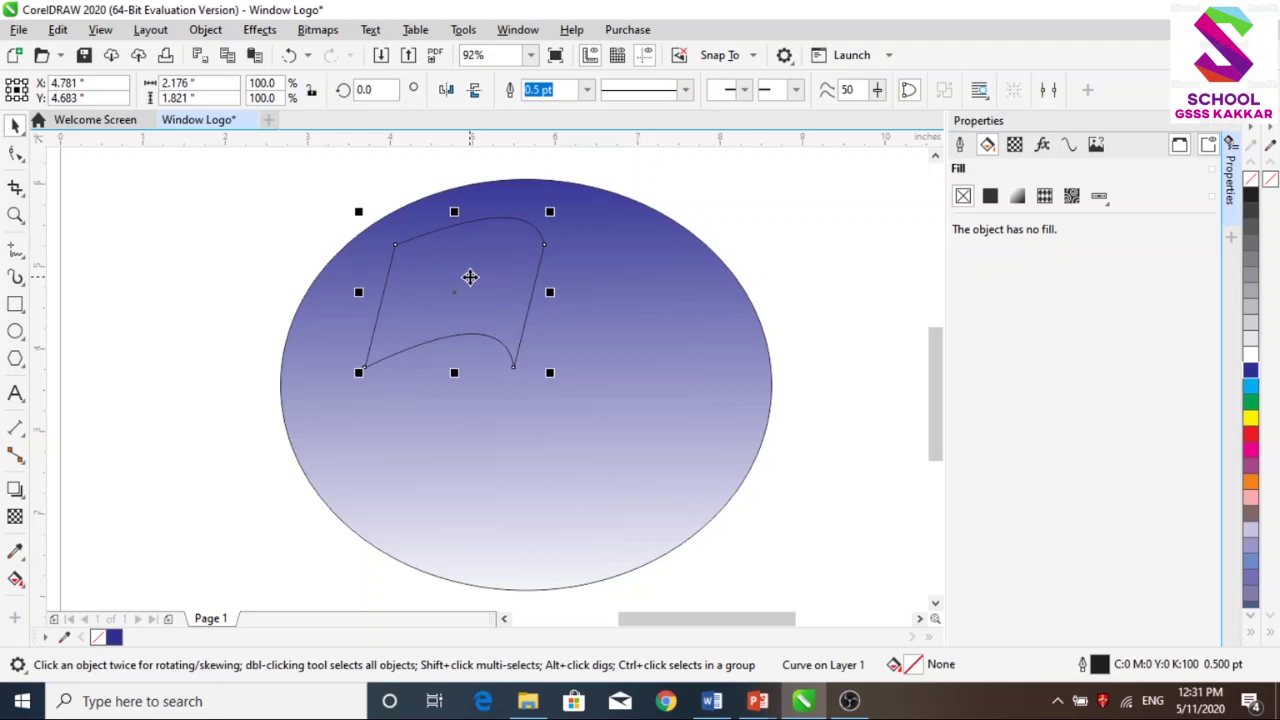
left_click_drag(470, 277, 435, 406)
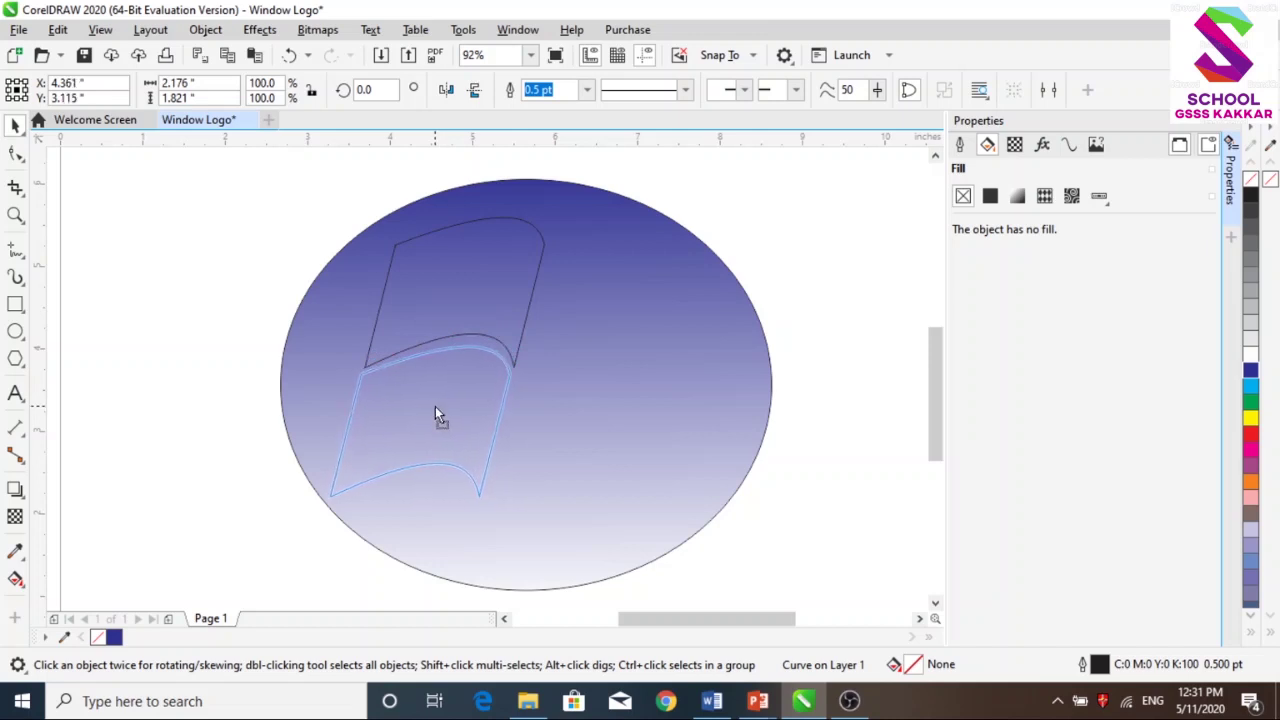
left_click_drag(435, 406, 435, 406)
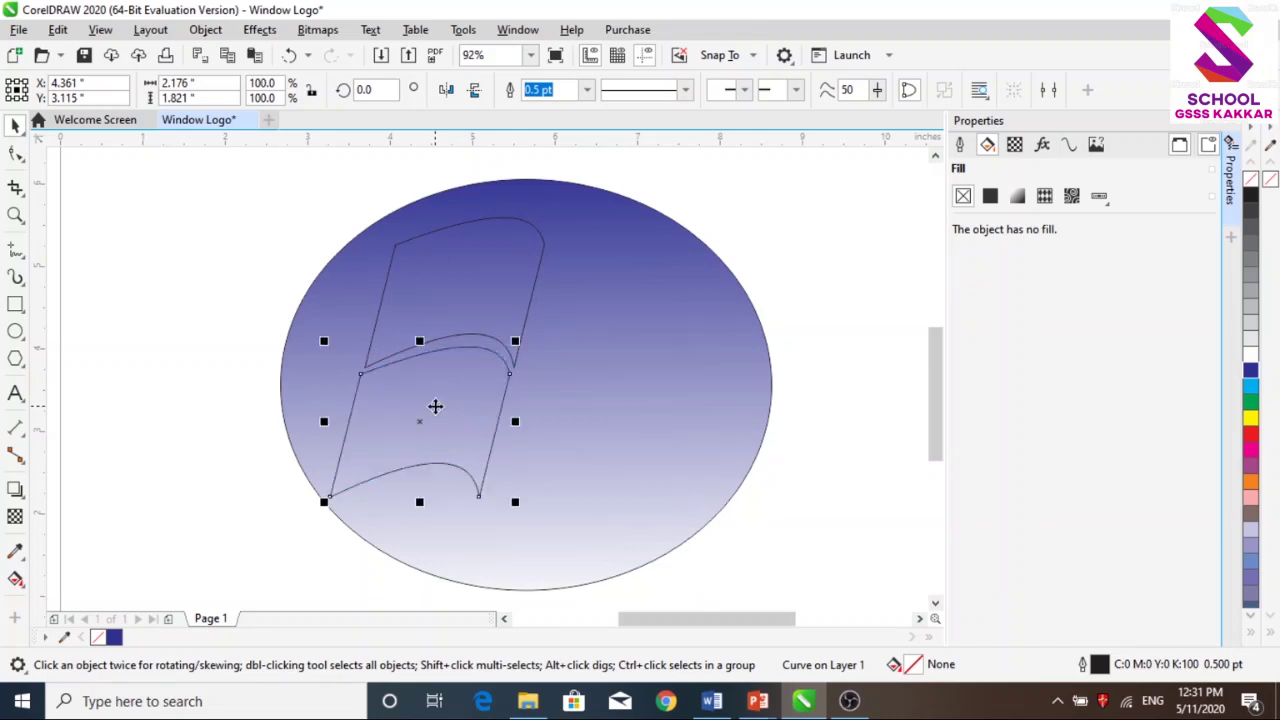
key("Escape")
Step: Lock the gradient background ellipse
left_click(590, 459)
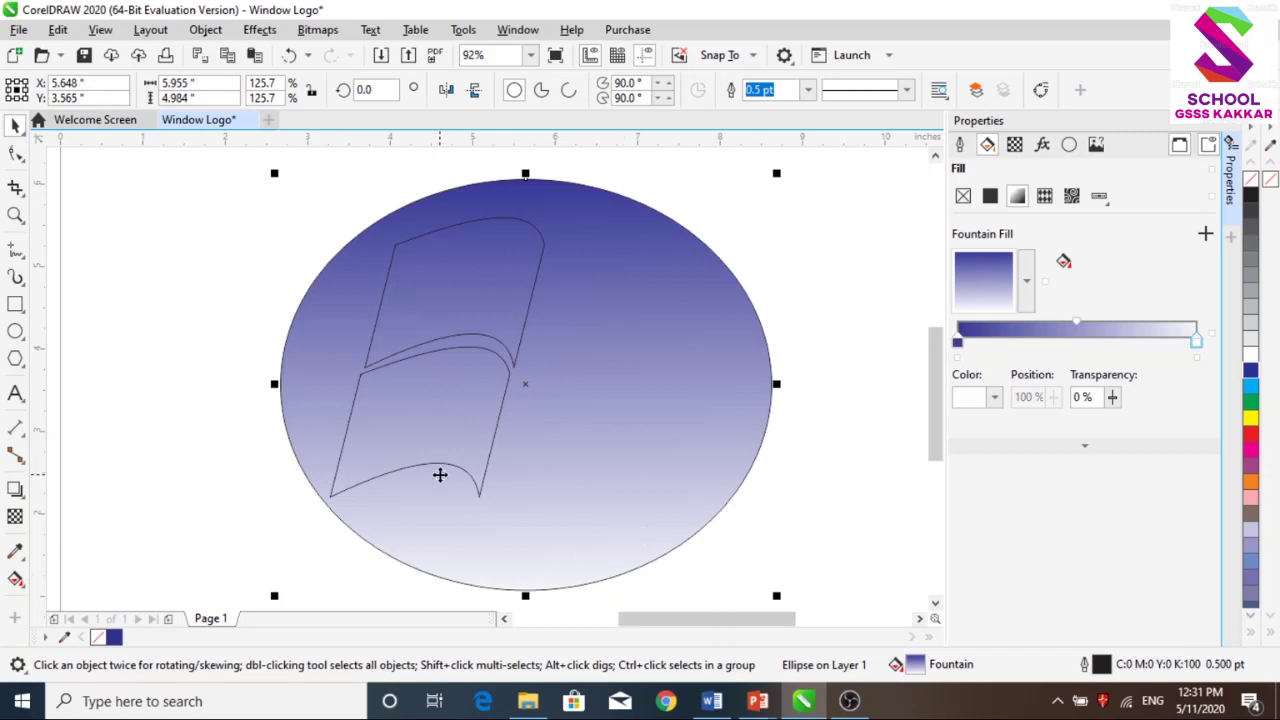
right_click(618, 547)
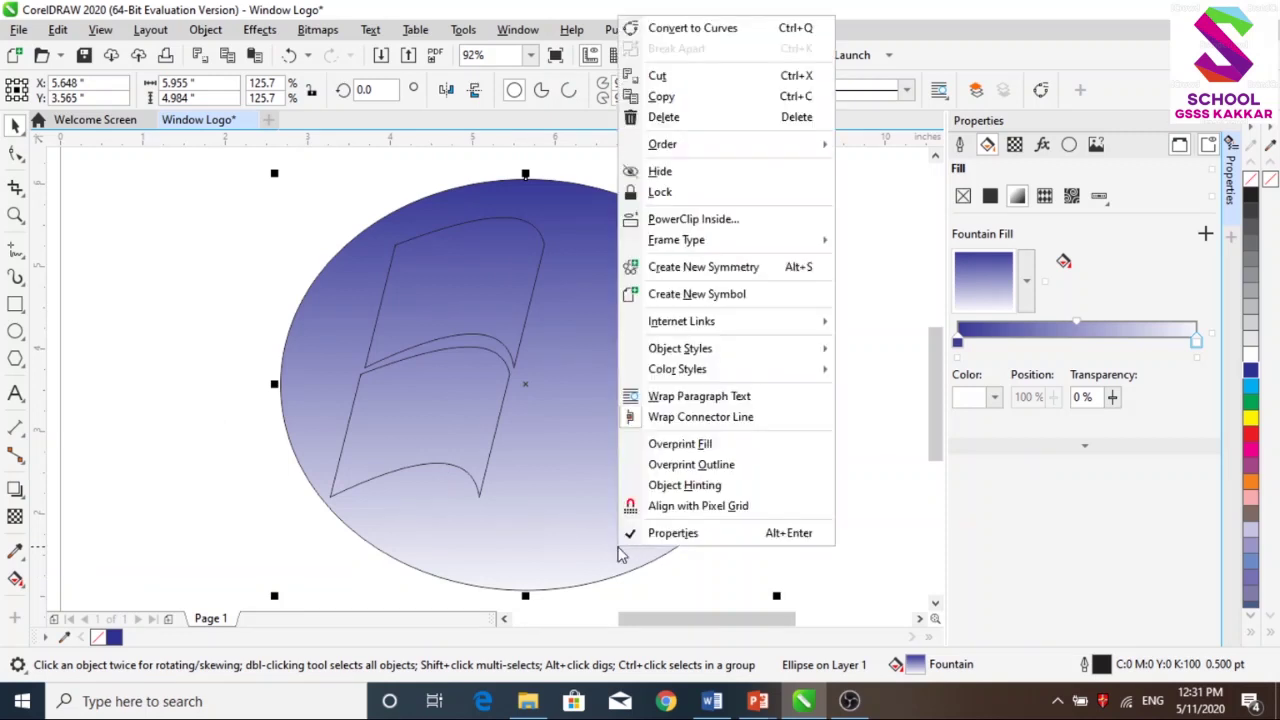
left_click(570, 498)
right_click(570, 498)
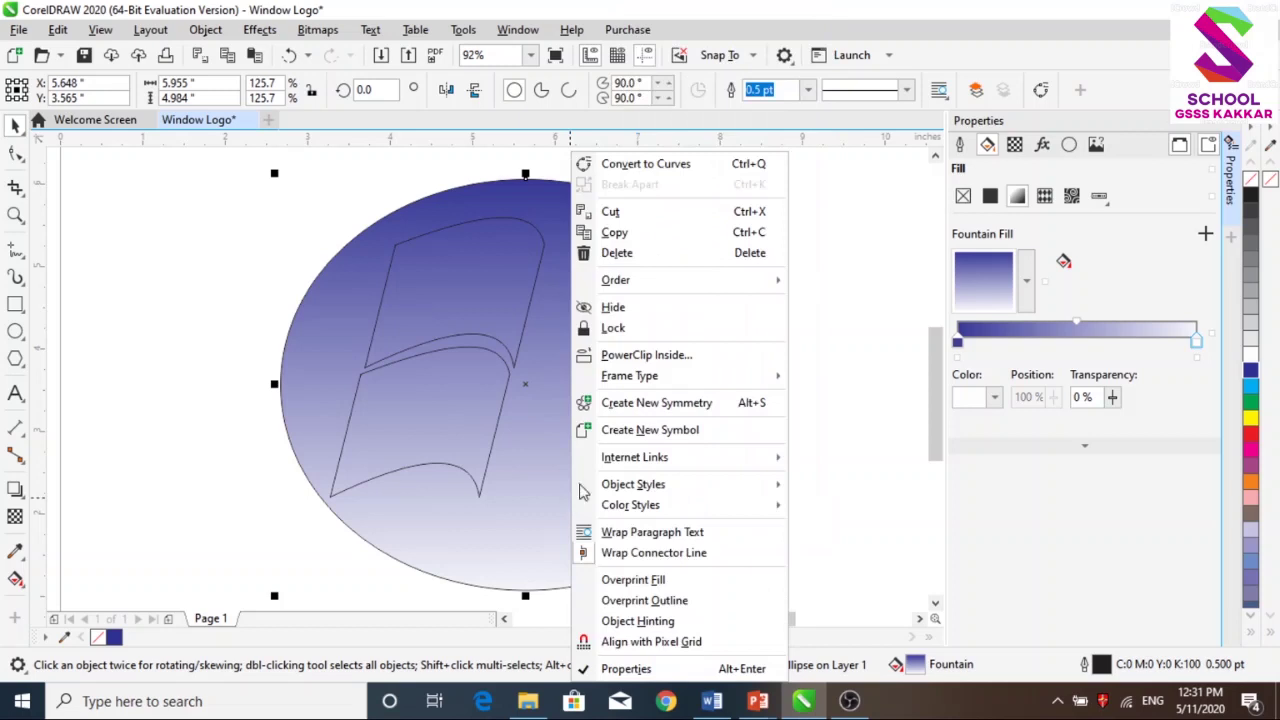
mouse_move(613, 287)
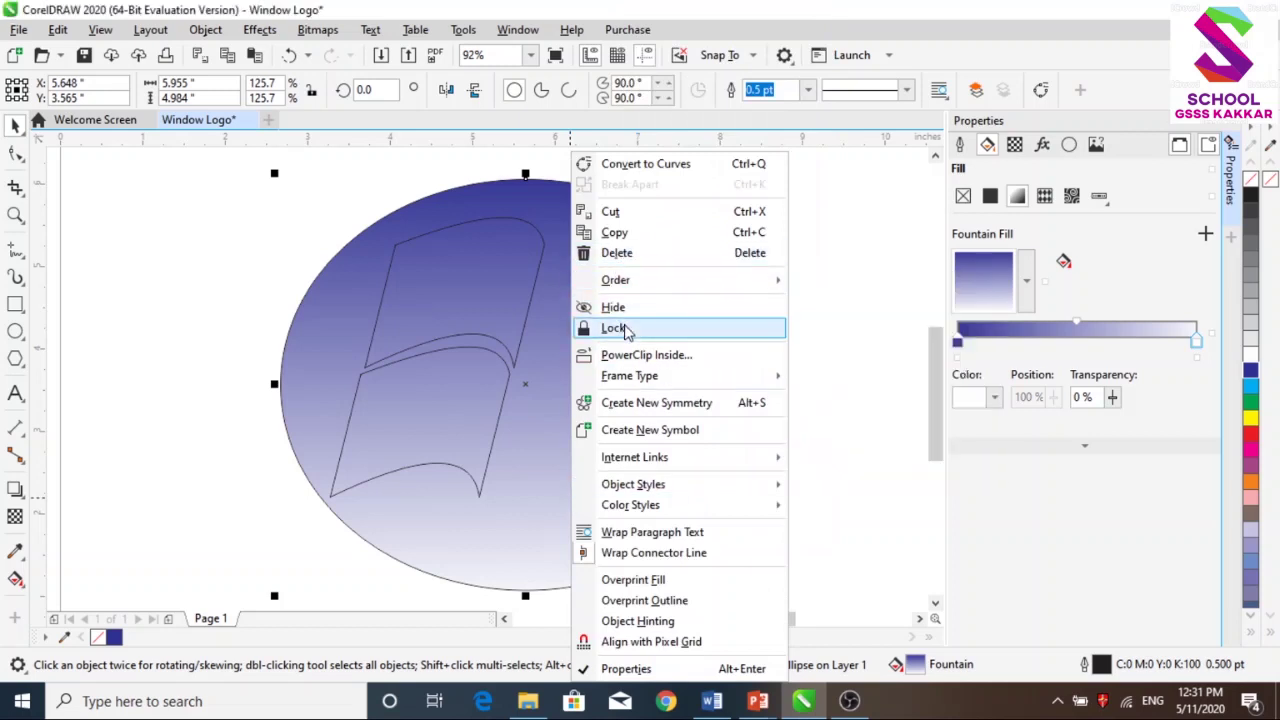
left_click(614, 329)
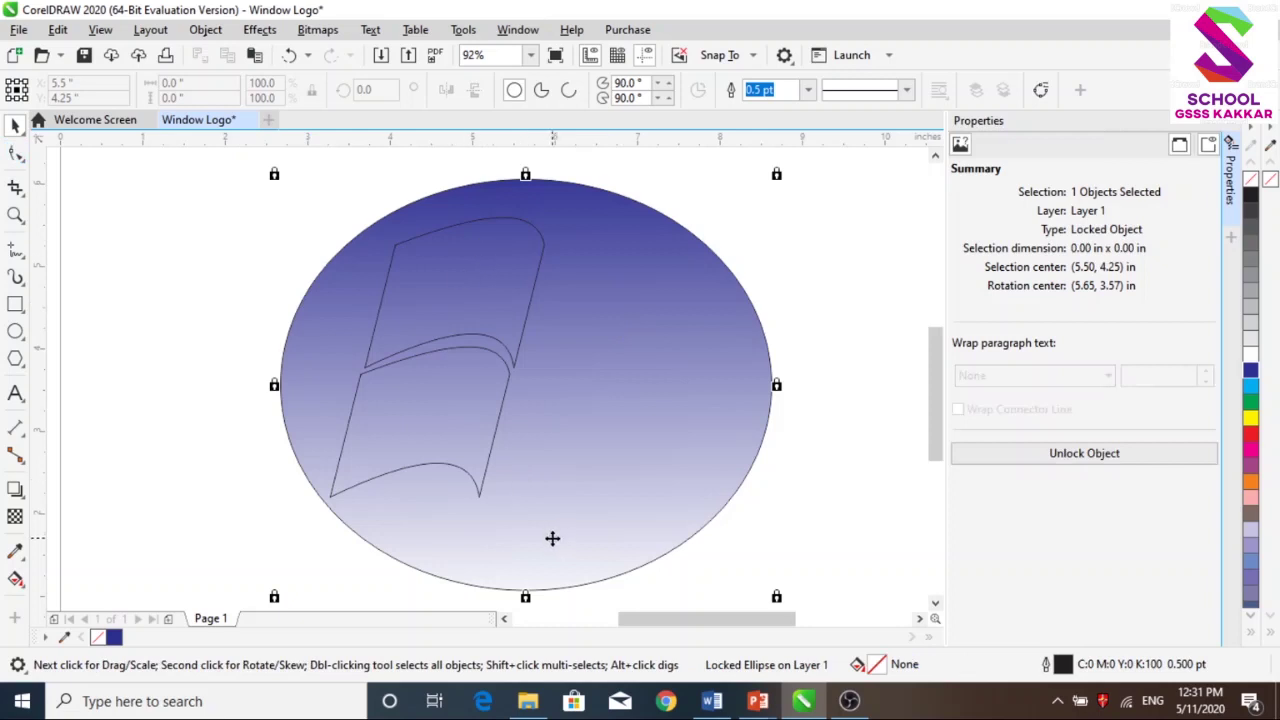
Step: Duplicate the two stacked panes together to the right of the originals, centred at about 6.46, 3.74 inches
key("Escape")
left_click_drag(557, 552, 357, 245)
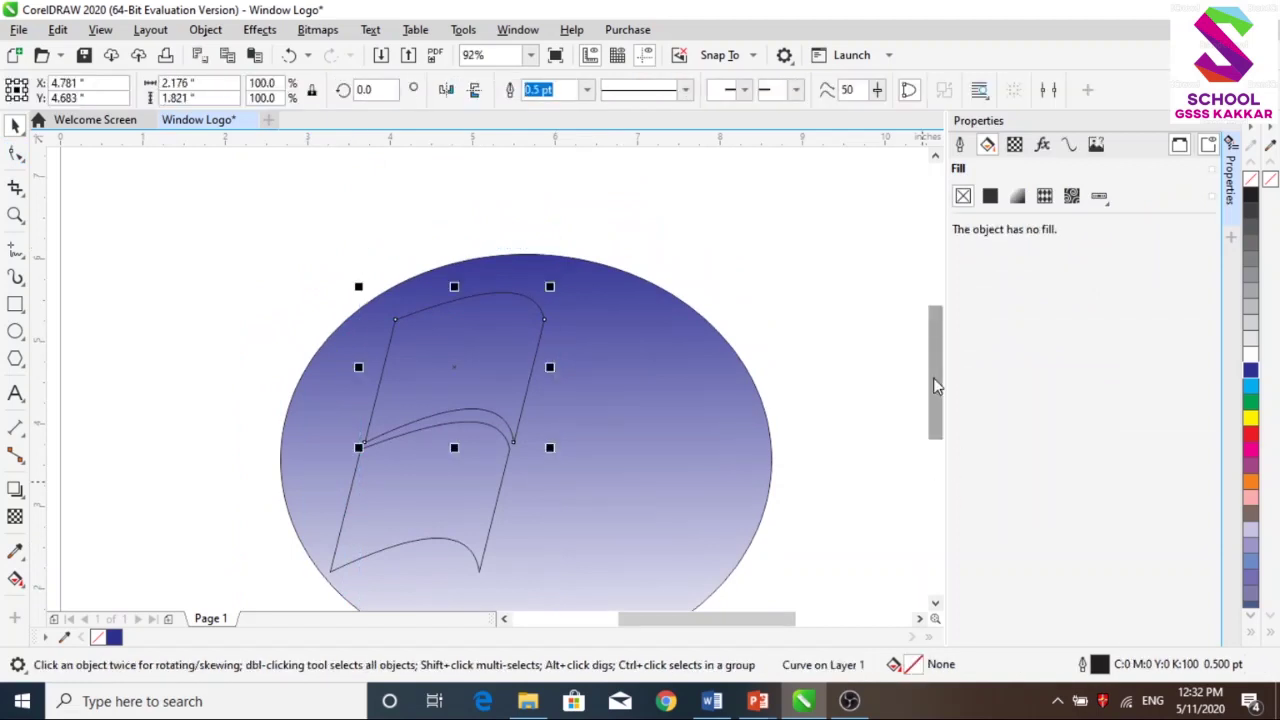
left_click_drag(937, 386, 932, 413)
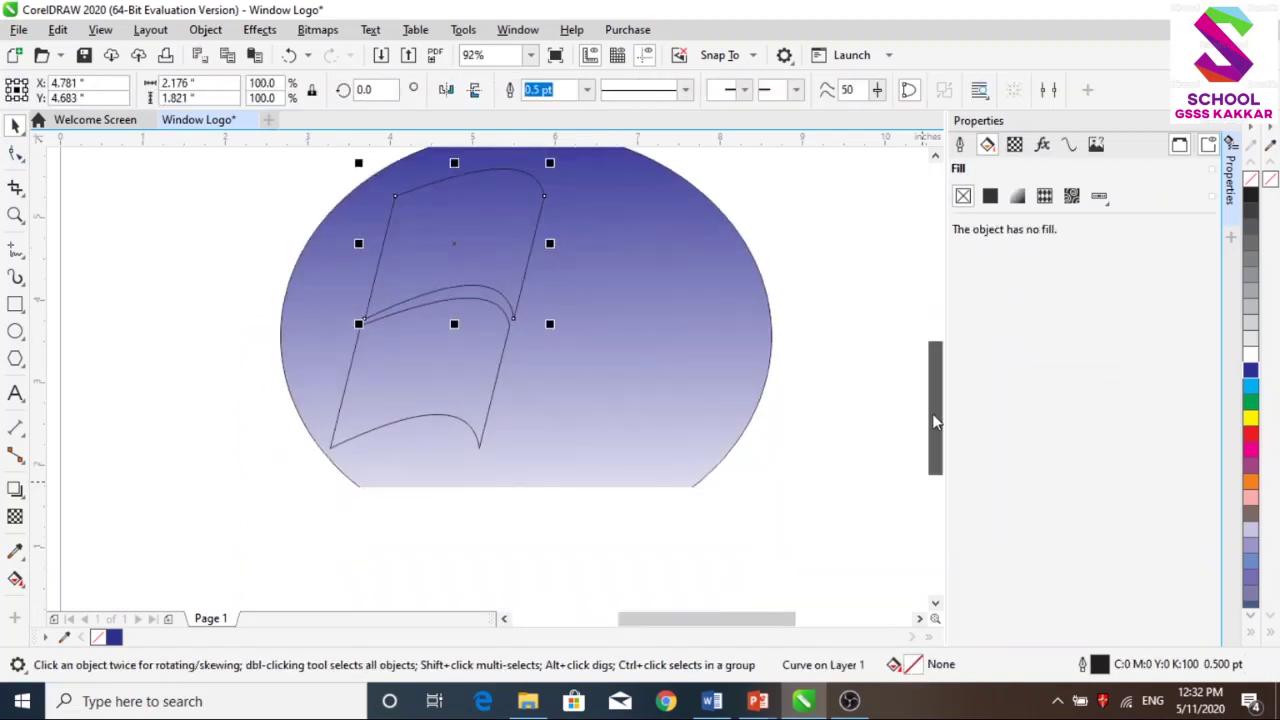
left_click(511, 469)
left_click_drag(527, 472, 363, 172)
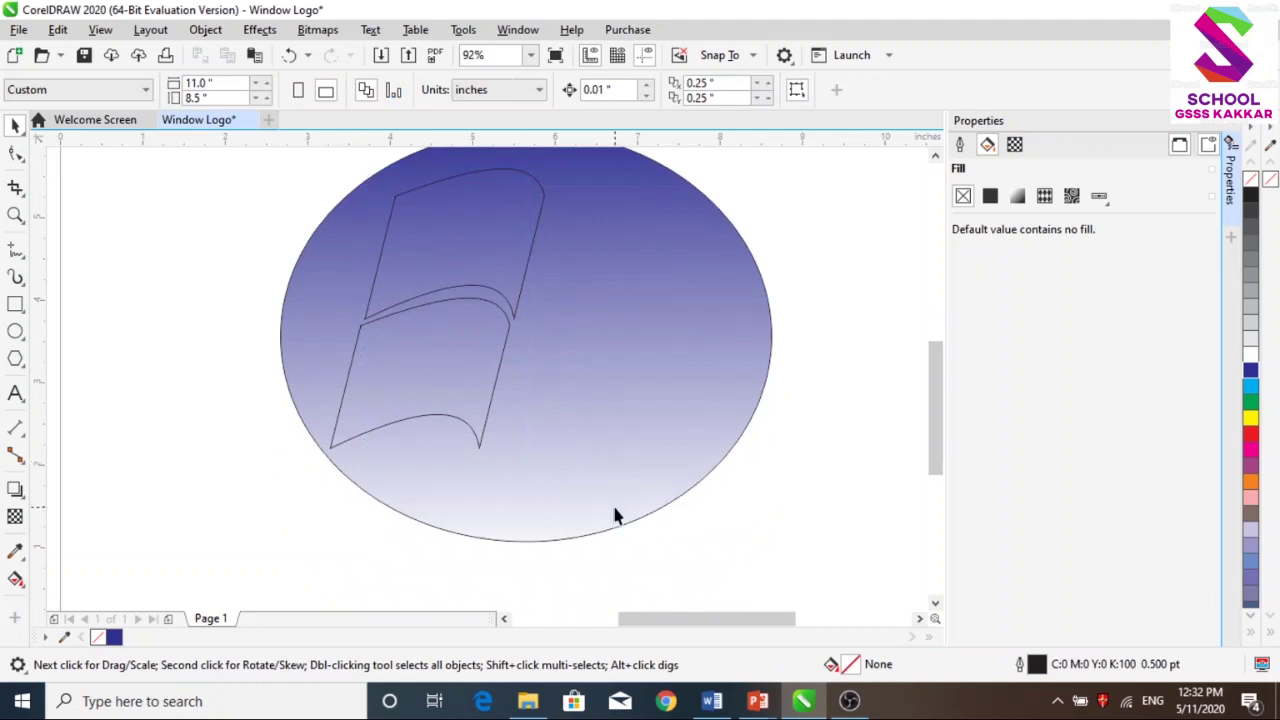
left_click_drag(505, 175, 280, 260)
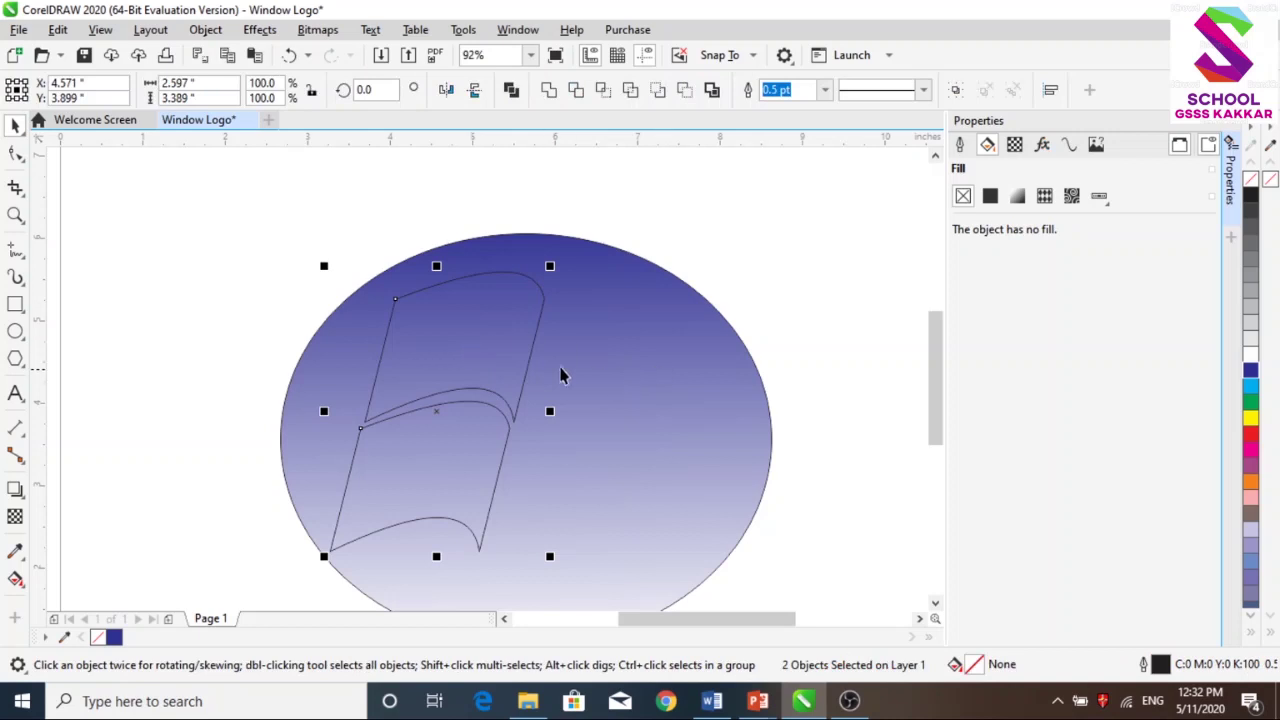
left_click(453, 359)
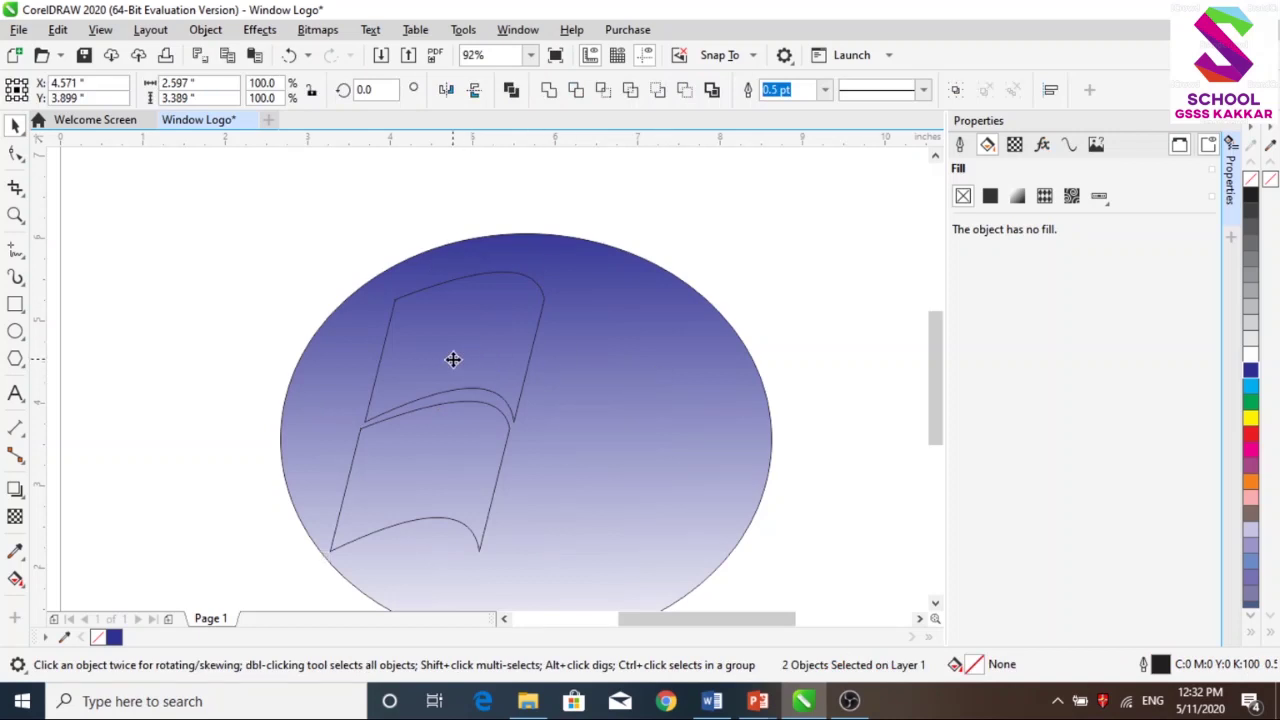
left_click_drag(453, 359, 612, 371)
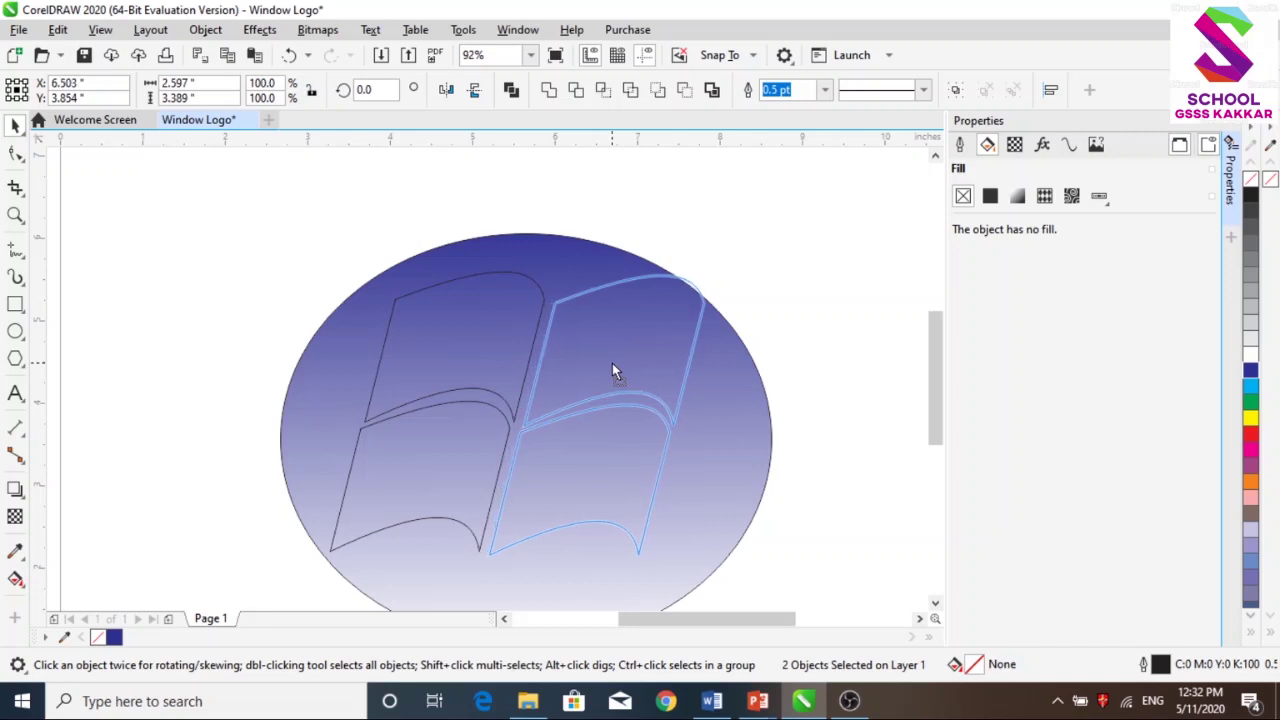
left_click_drag(613, 366, 612, 363)
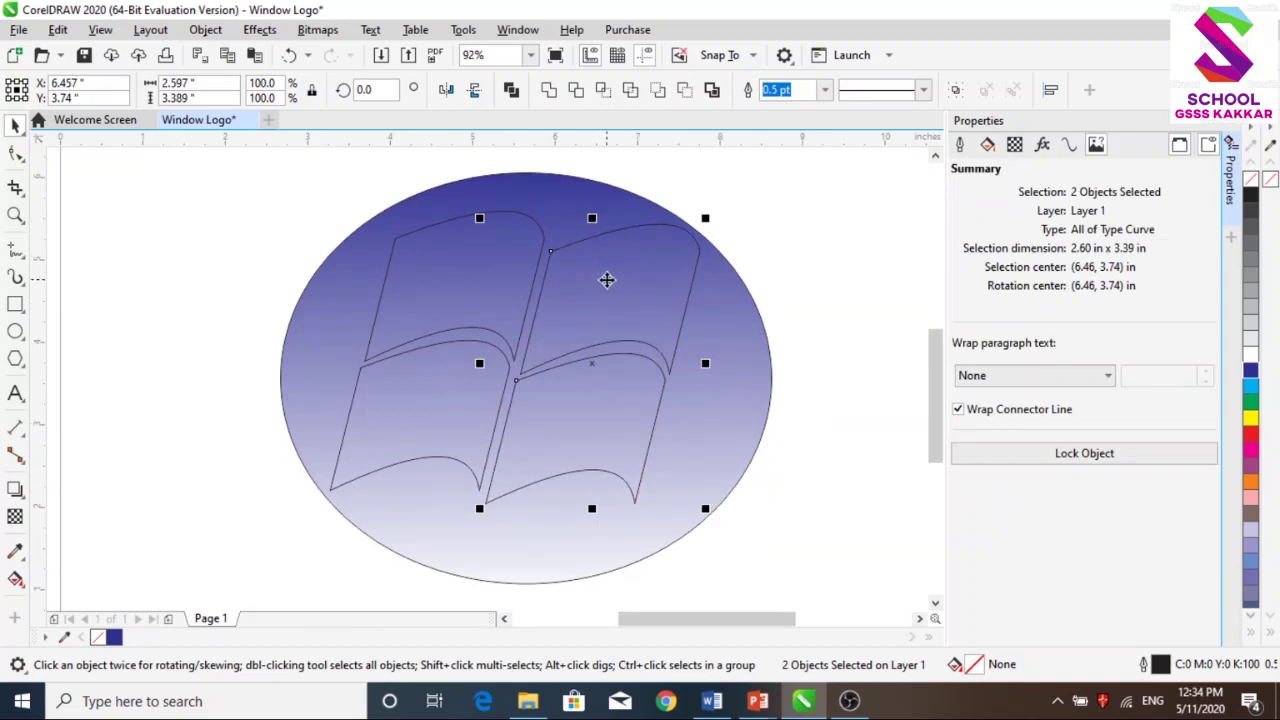
Step: Mirror the two right-hand panes horizontally and vertically, and move them slightly right to about 6.56, 3.72 inches
left_click(447, 92)
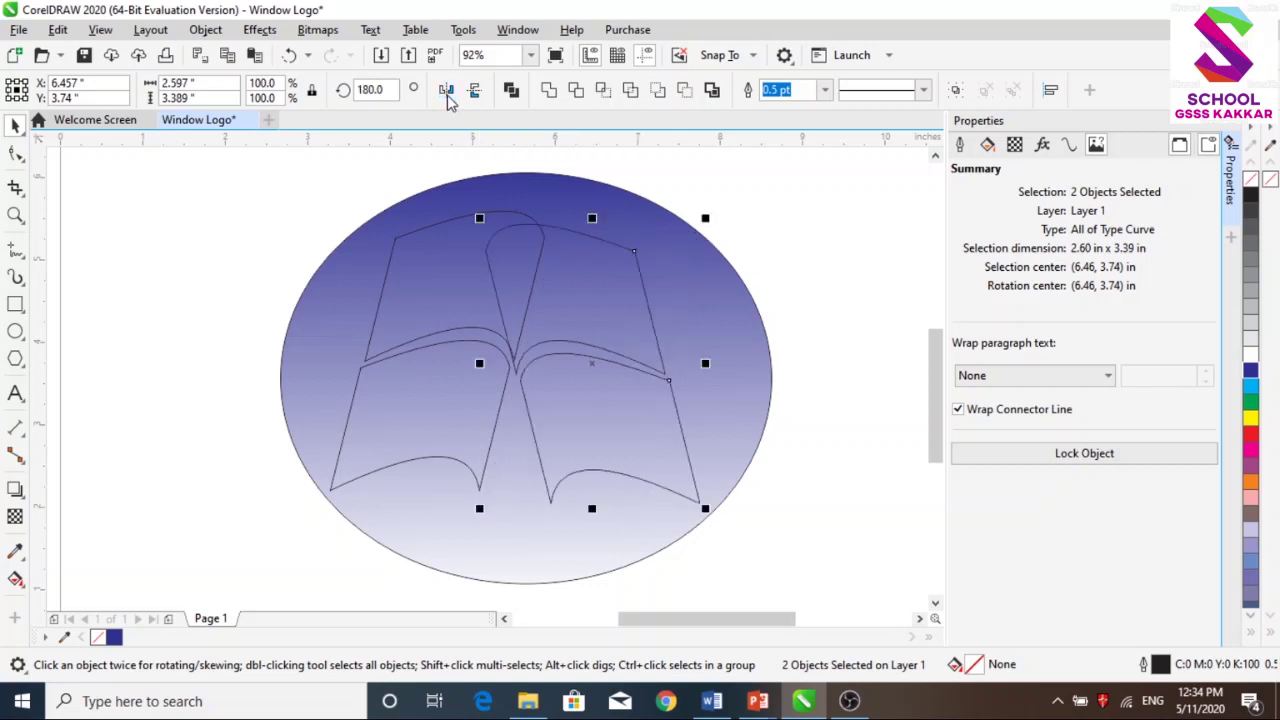
left_click(475, 92)
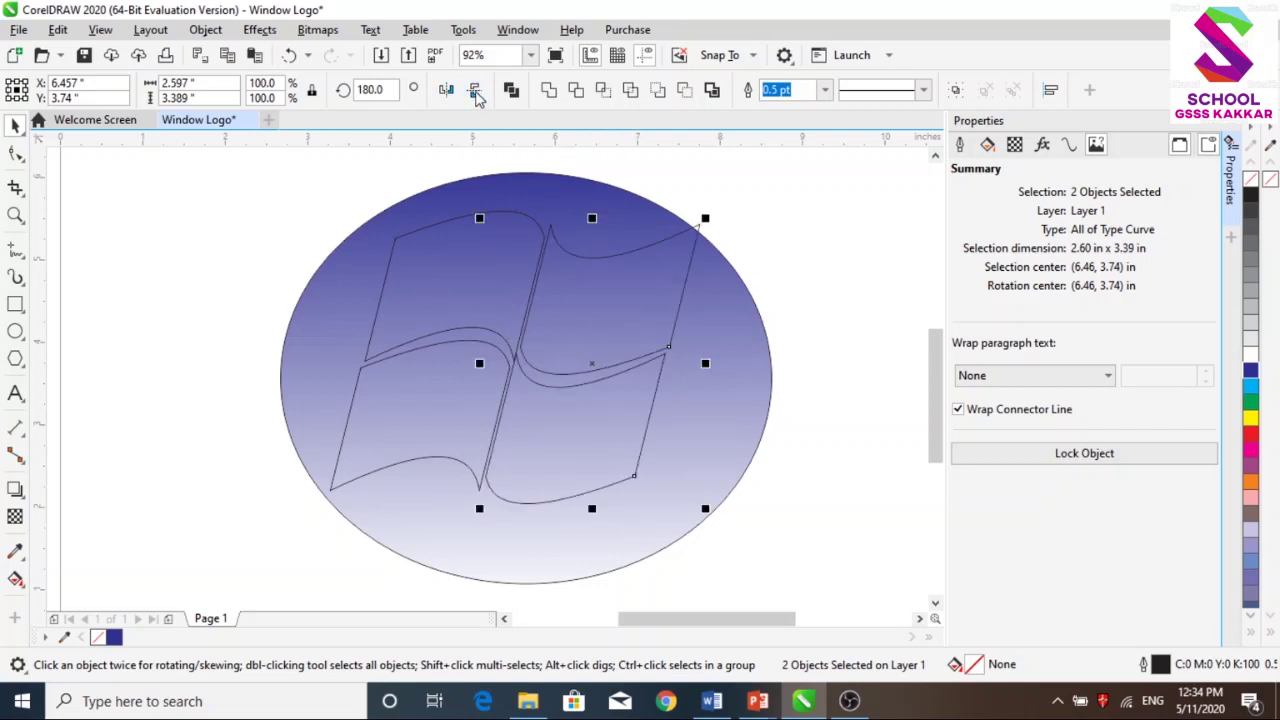
left_click_drag(592, 295, 596, 296)
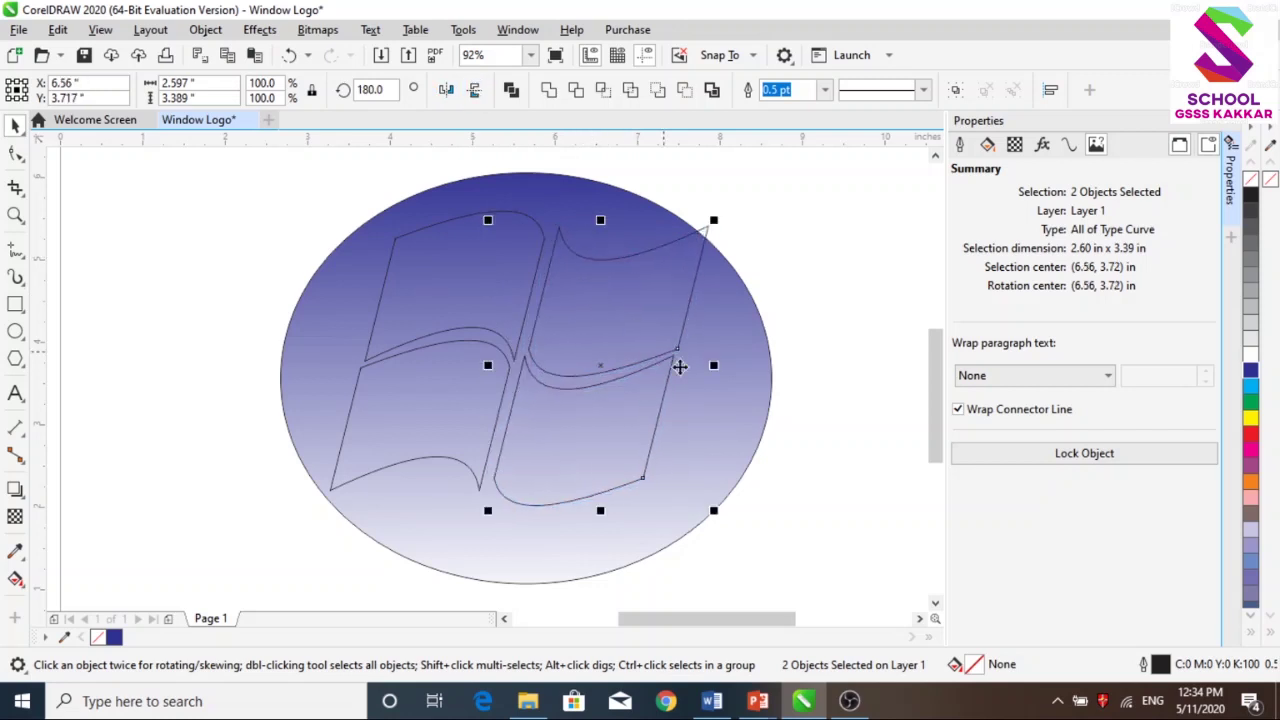
key("Escape")
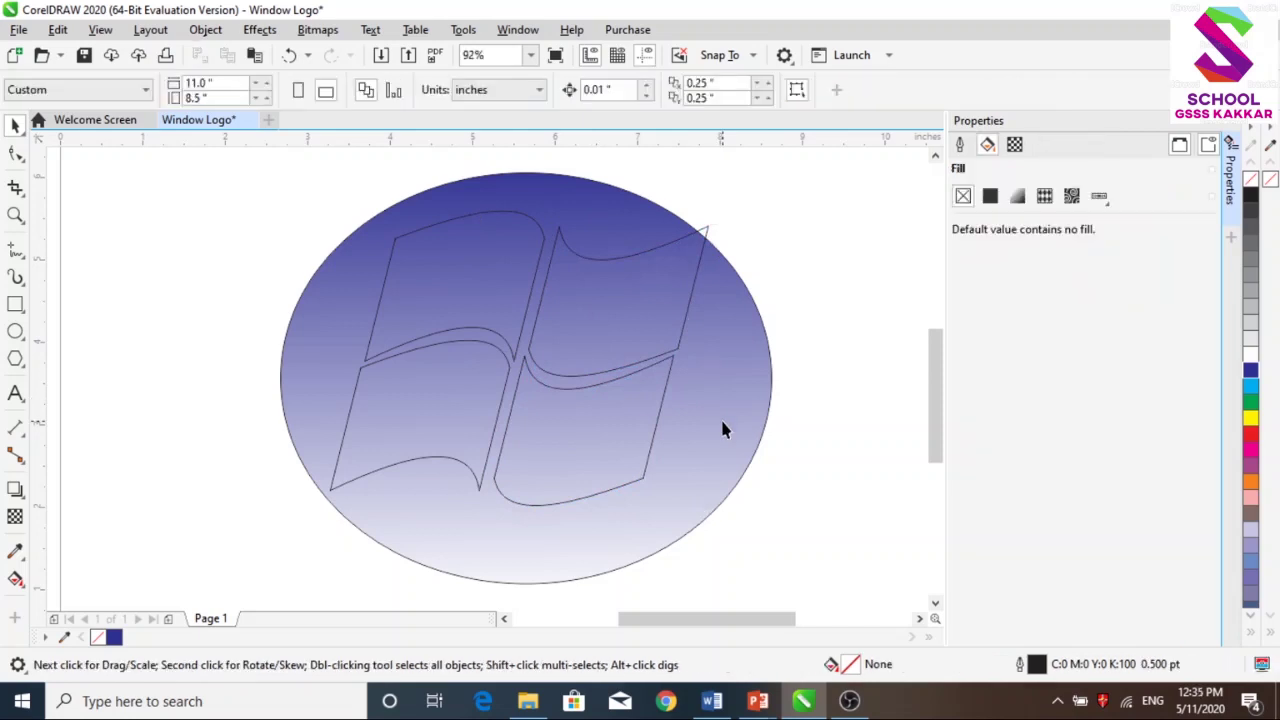
Step: Enlarge the locked background ellipse to about 6.14 by 5.14 inches and lock it again
right_click(724, 430)
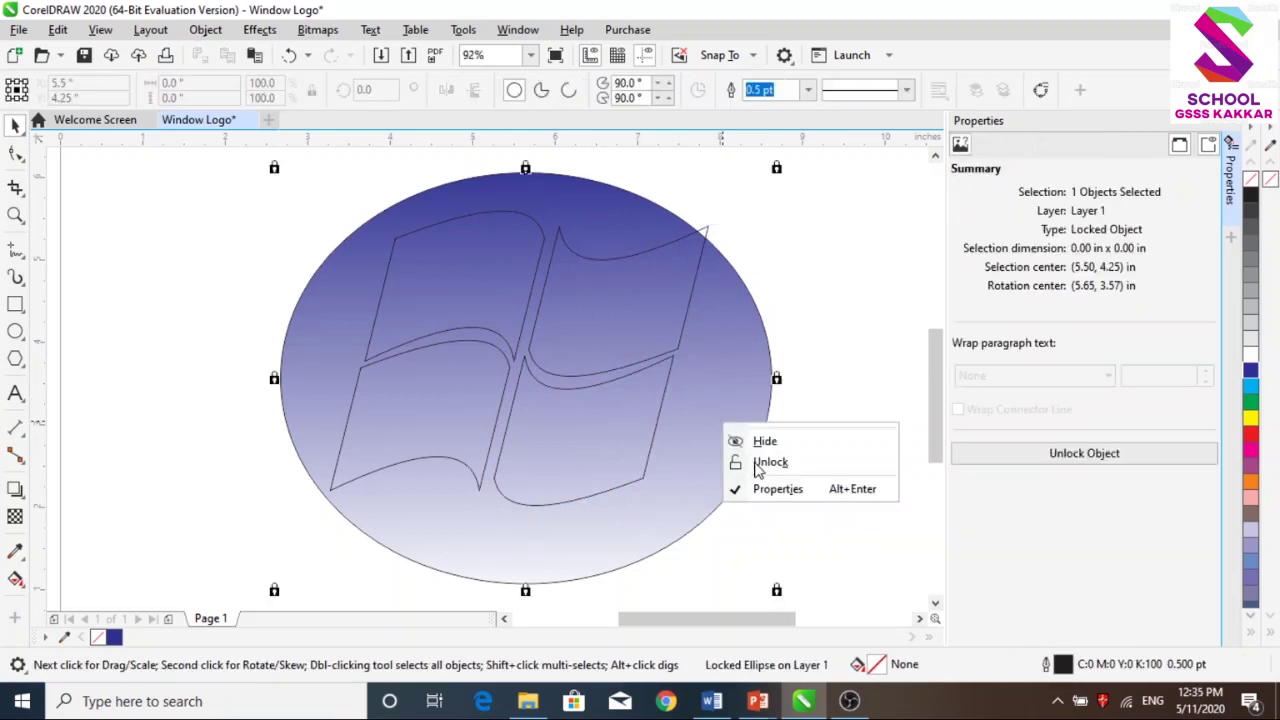
key("Escape")
mouse_move(779, 170)
left_mouse_down()
mouse_move(794, 149)
mouse_move(801, 170)
left_mouse_up()
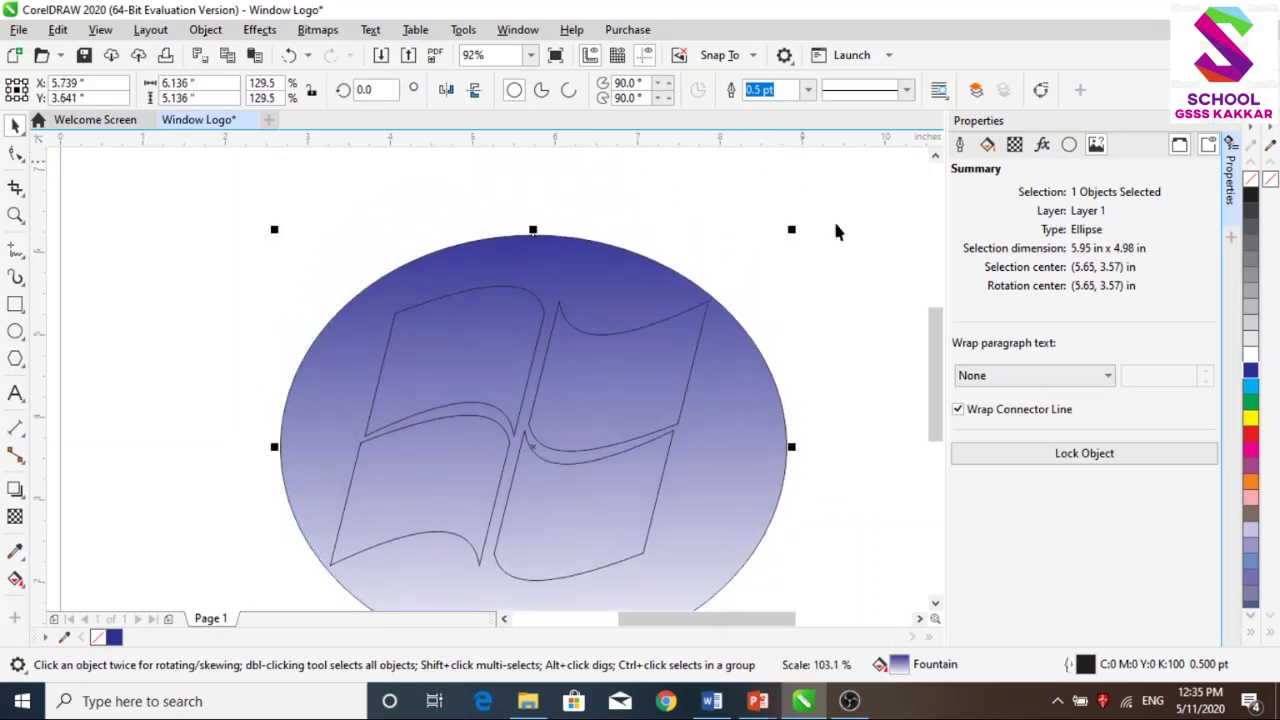
mouse_move(938, 356)
left_mouse_down()
mouse_move(938, 388)
mouse_move(938, 372)
left_mouse_up()
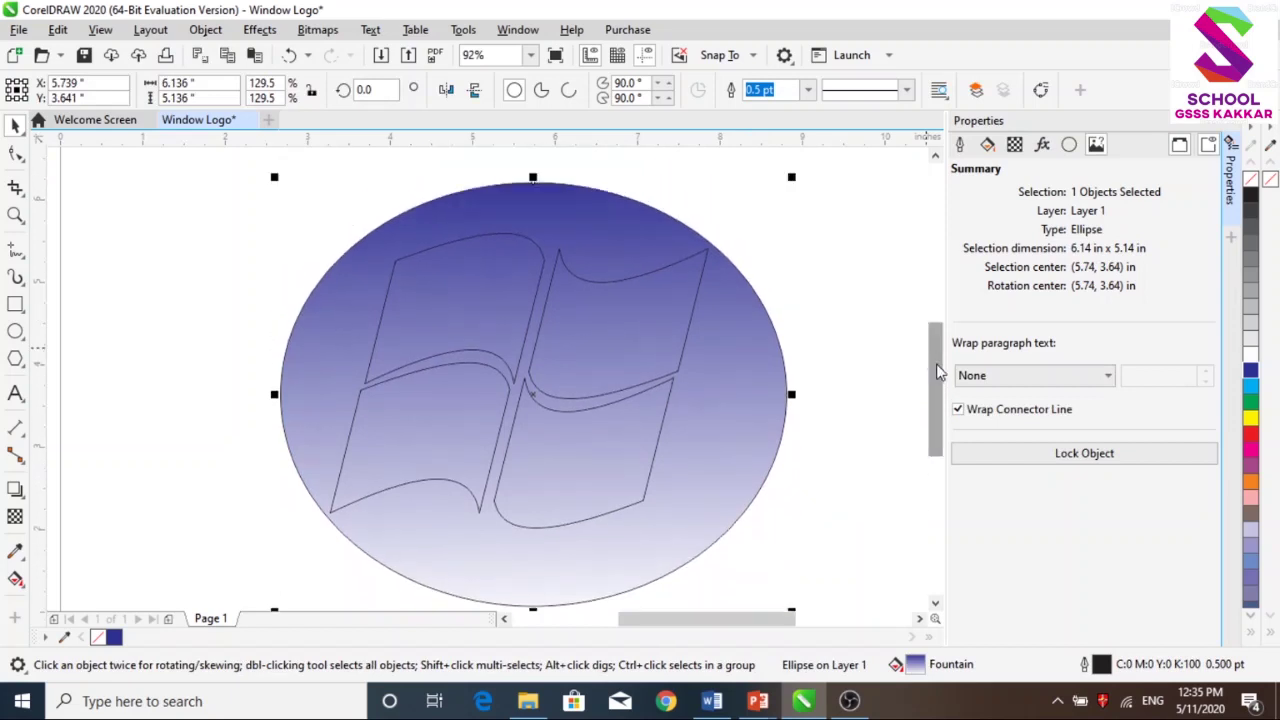
right_click(738, 412)
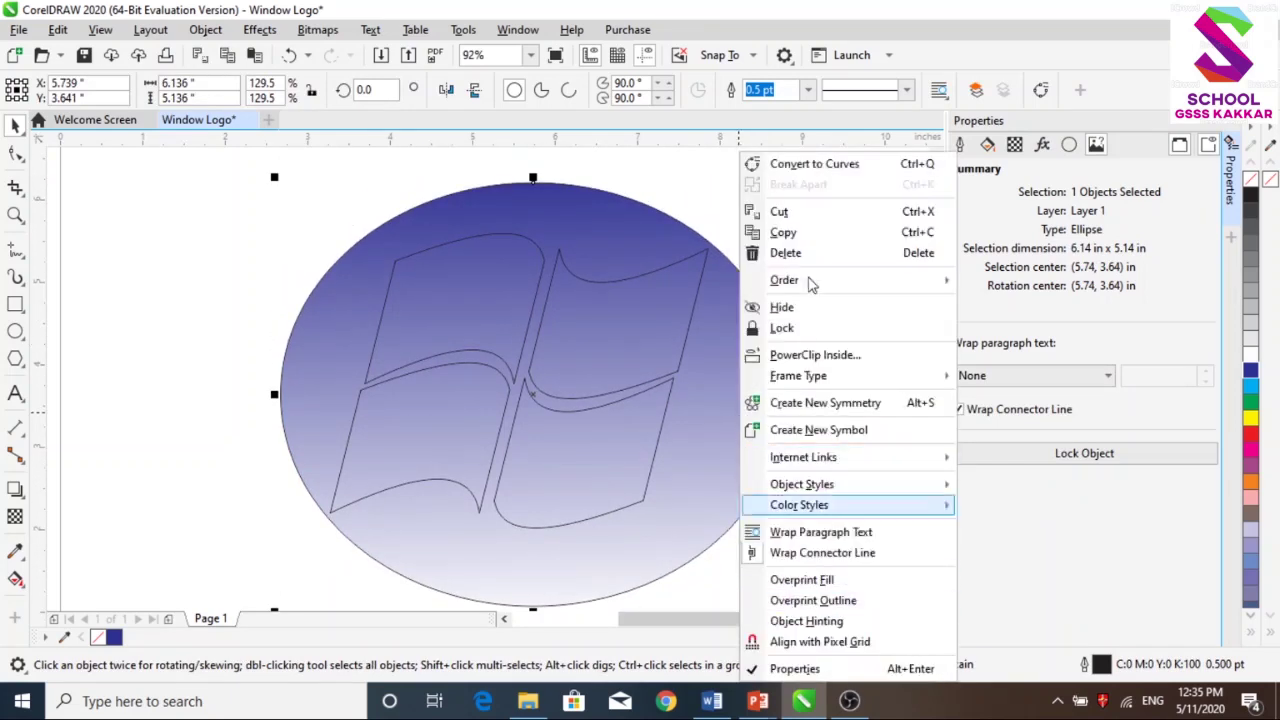
left_click(782, 329)
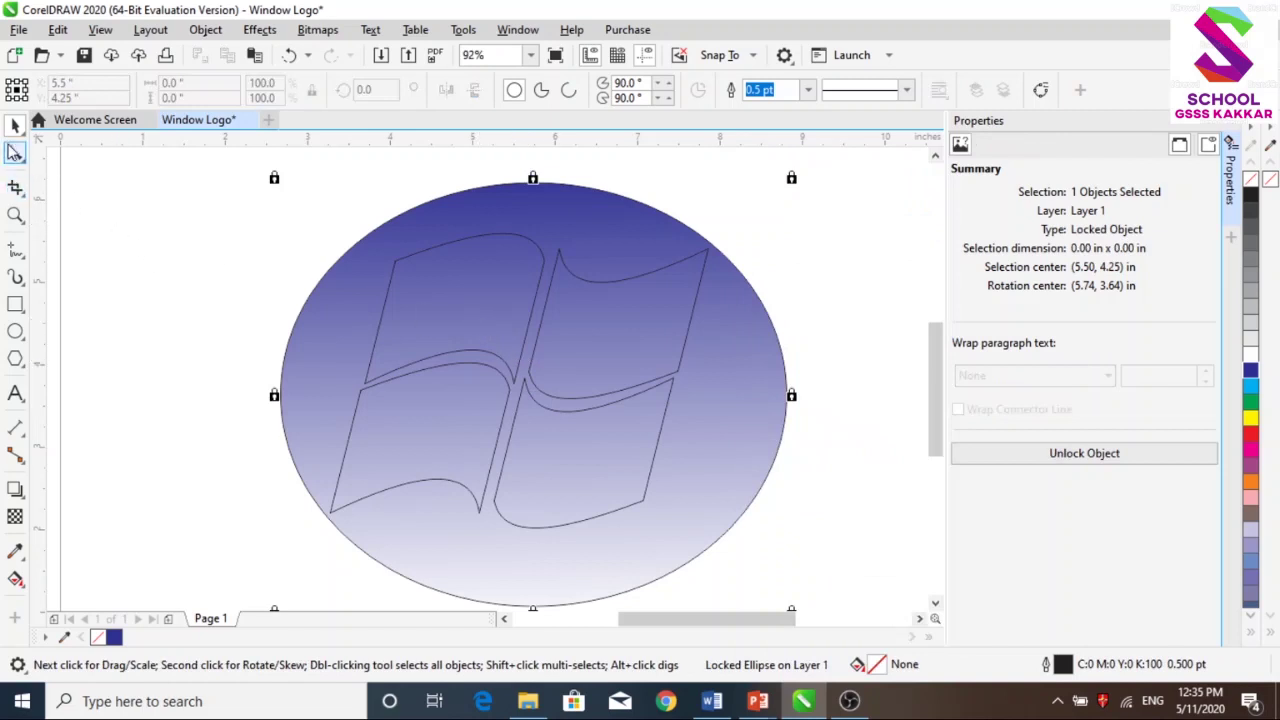
Step: Fill the upper-left pane red, the upper-right pane green, the lower-left pane cyan and the lower-right pane yellow
left_click(437, 300)
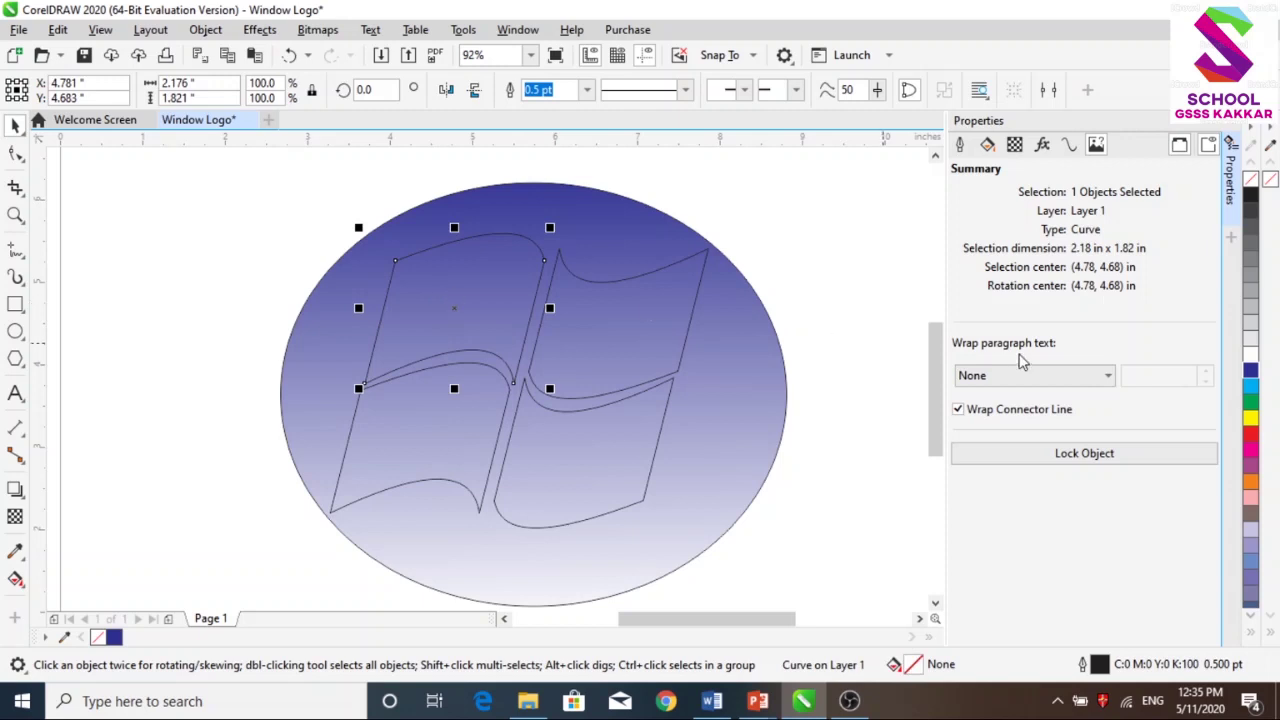
left_click(1252, 437)
left_click(637, 343)
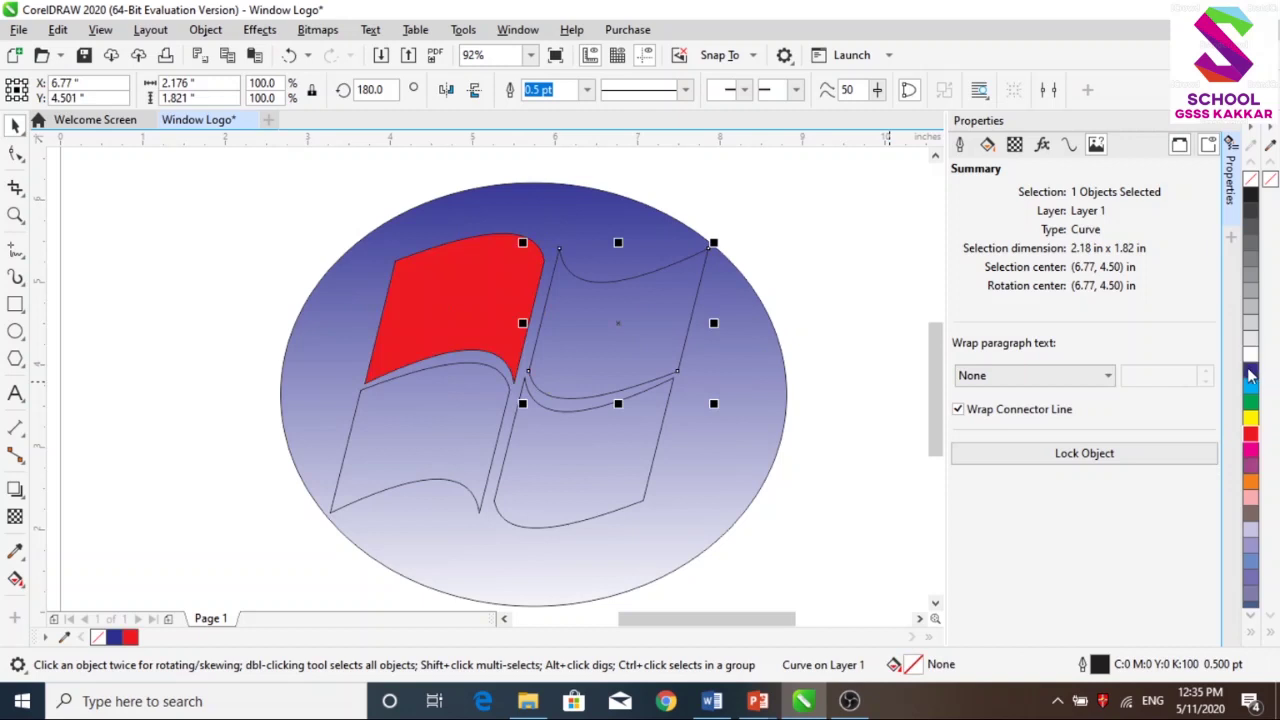
left_click(1250, 401)
left_click(440, 450)
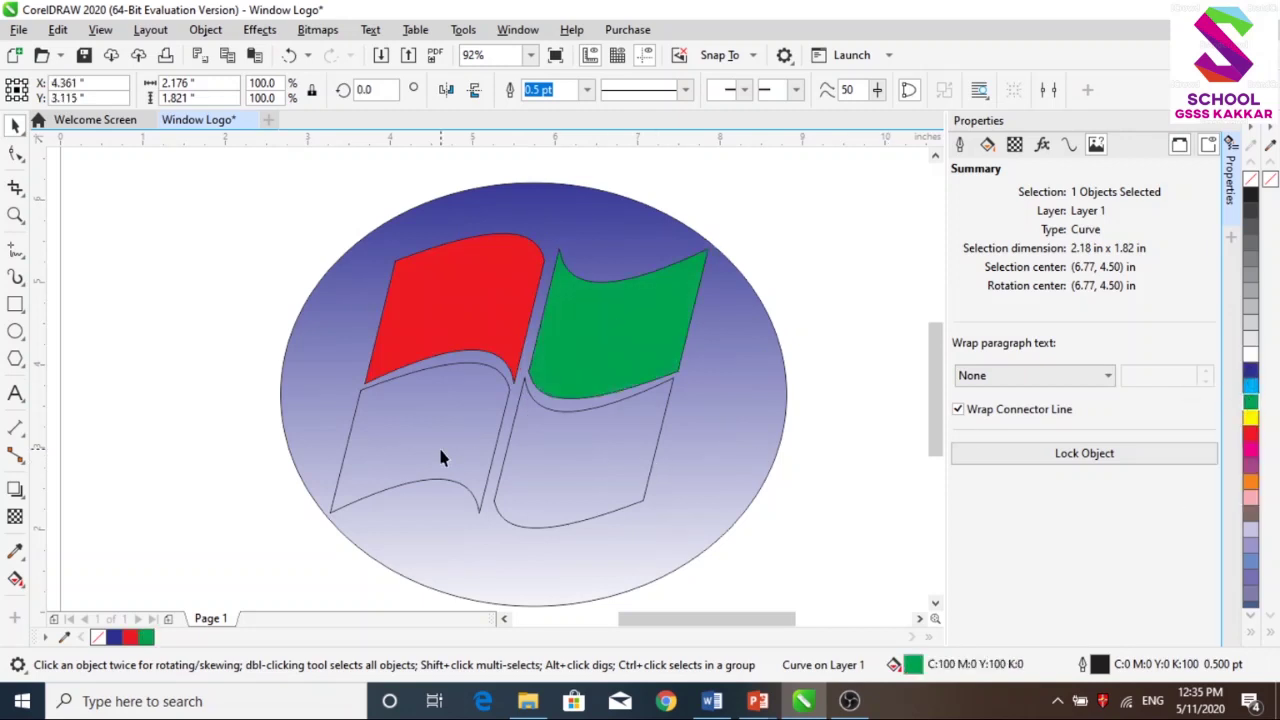
left_click(1249, 385)
left_click(606, 458)
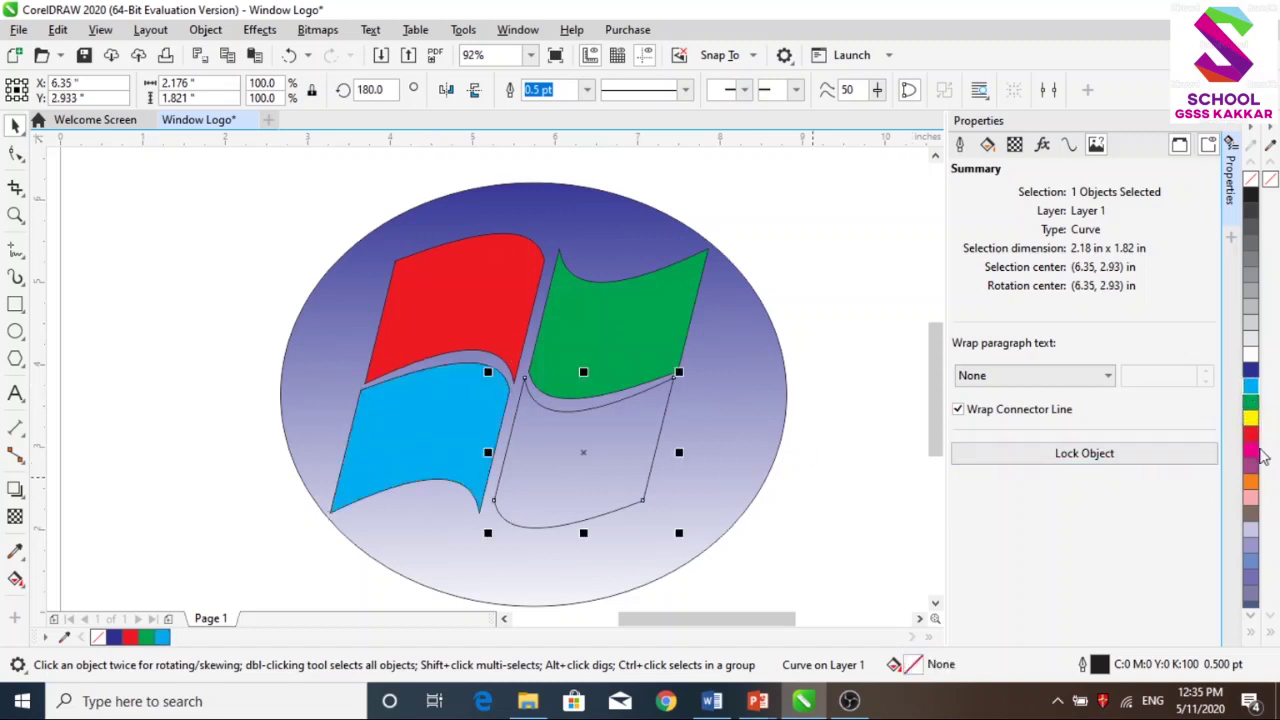
left_click(1249, 420)
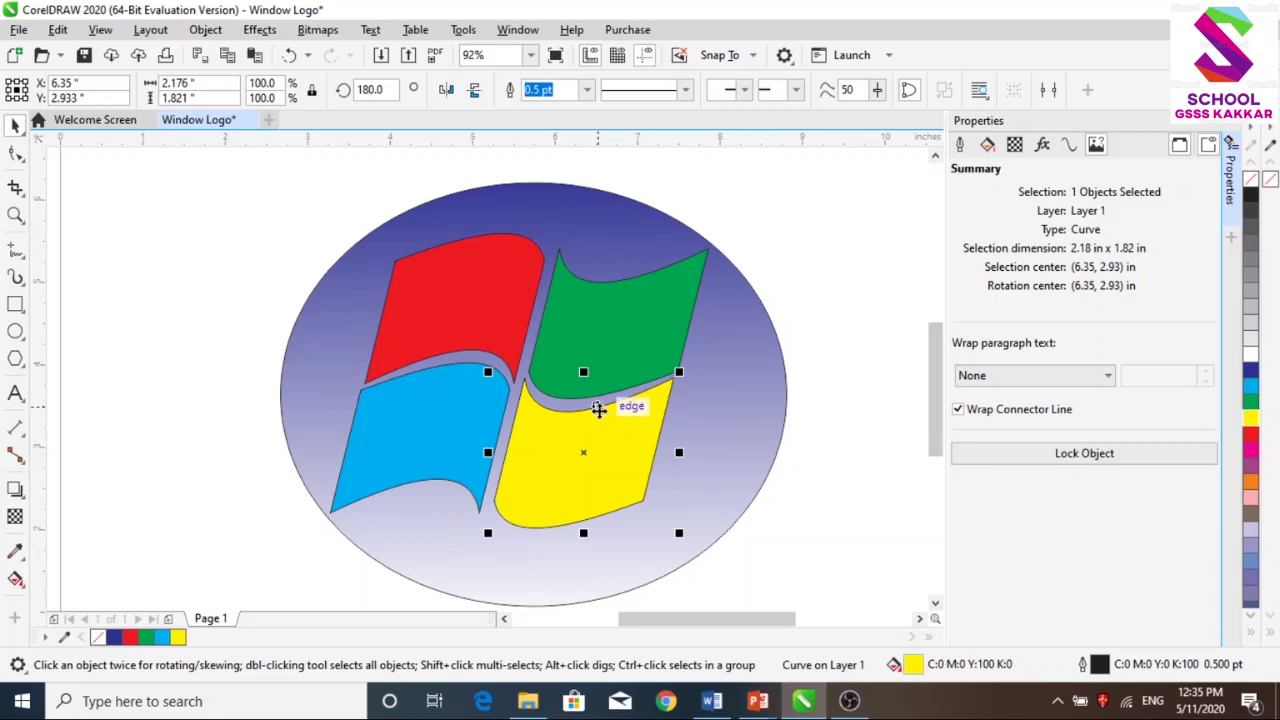
Step: Apply linear fountain fills fading to white from the lower-left corner towards the upper-right on the red and cyan panes with Interactive Fill
left_click(24, 588)
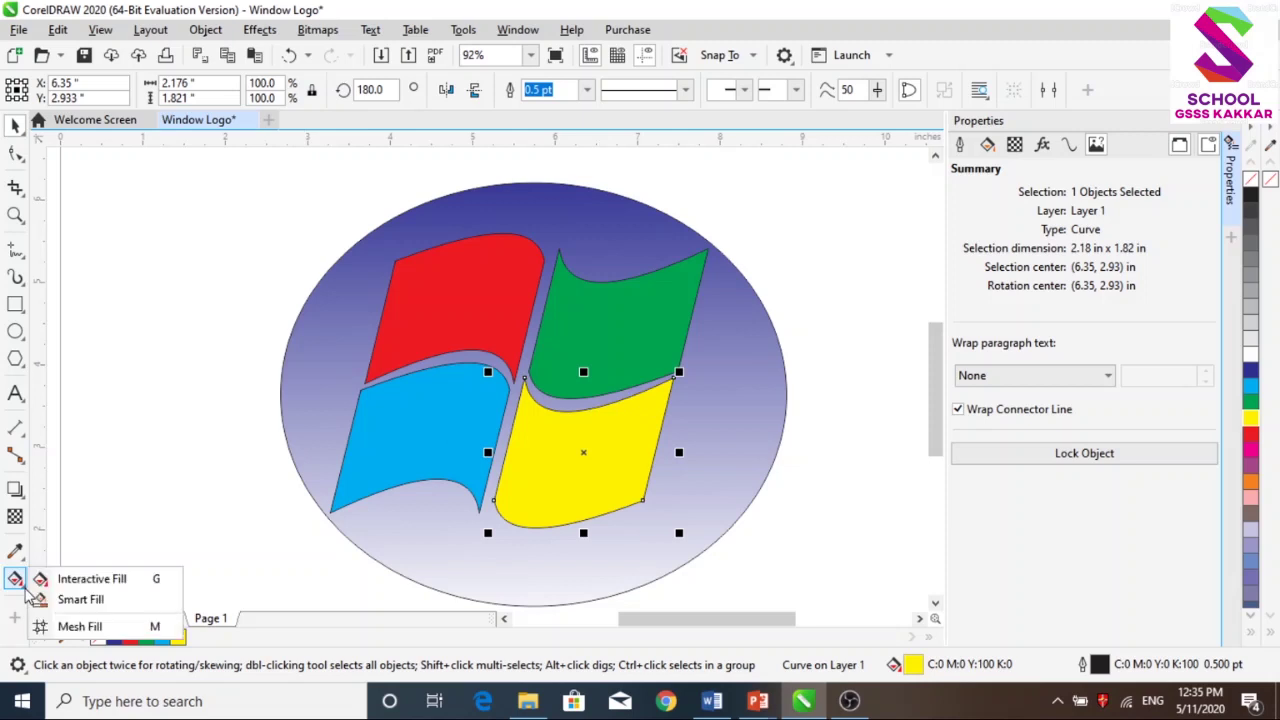
left_click(90, 579)
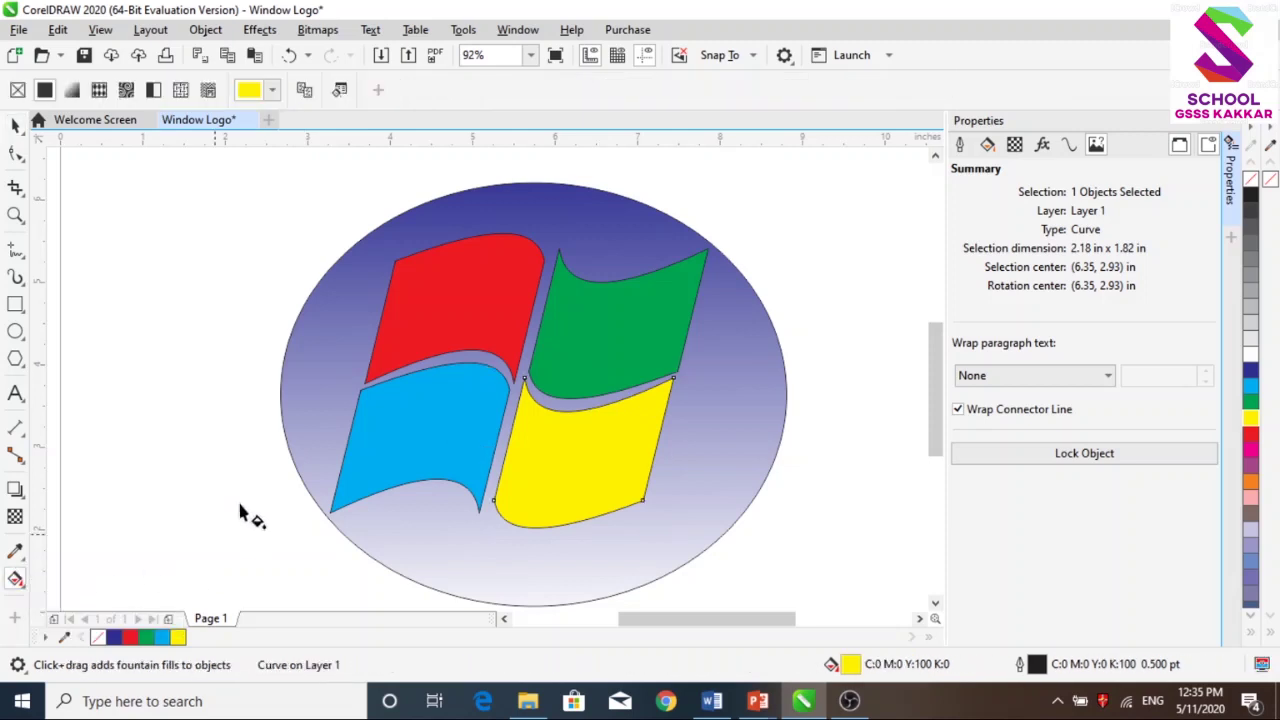
left_click(402, 333)
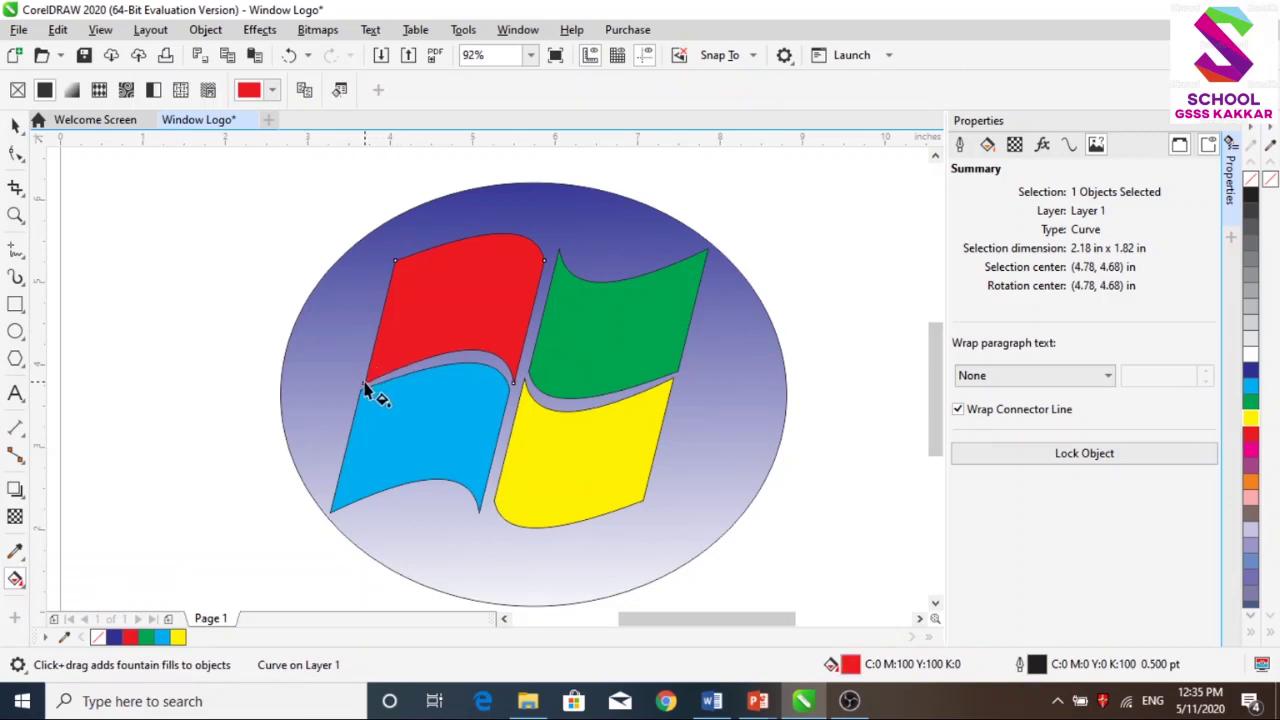
left_click_drag(365, 386, 499, 264)
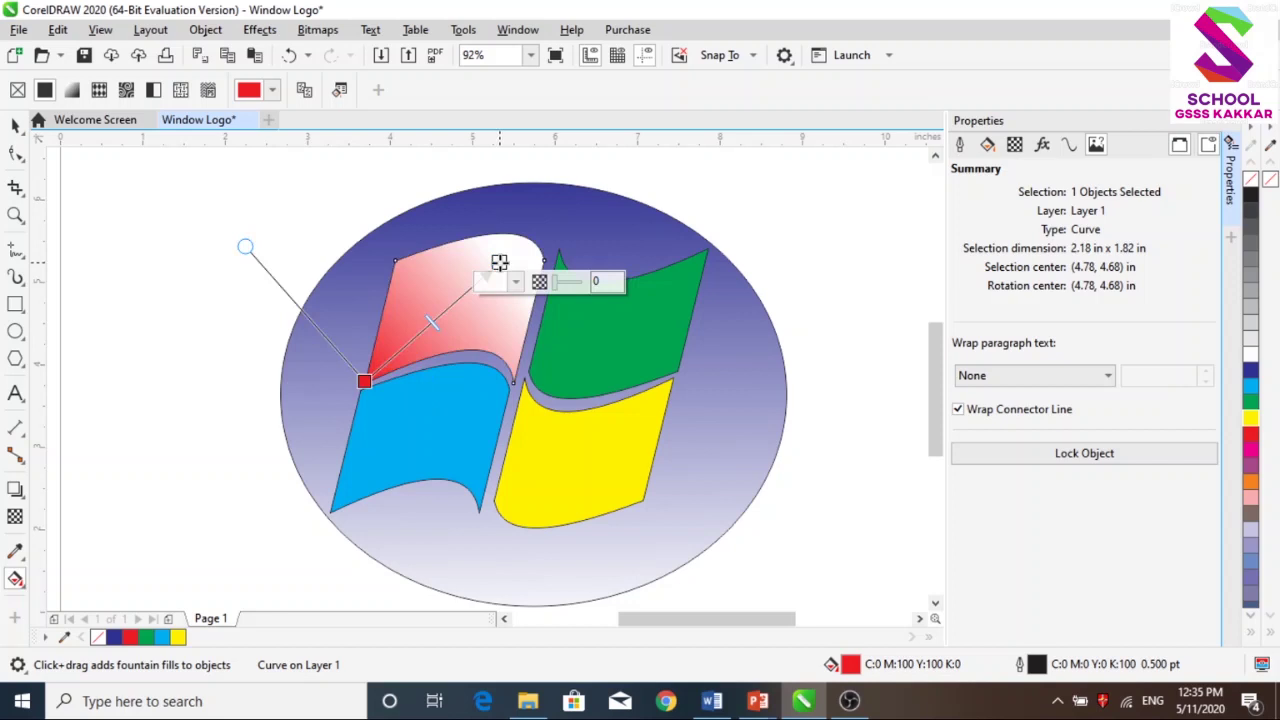
left_click(410, 455)
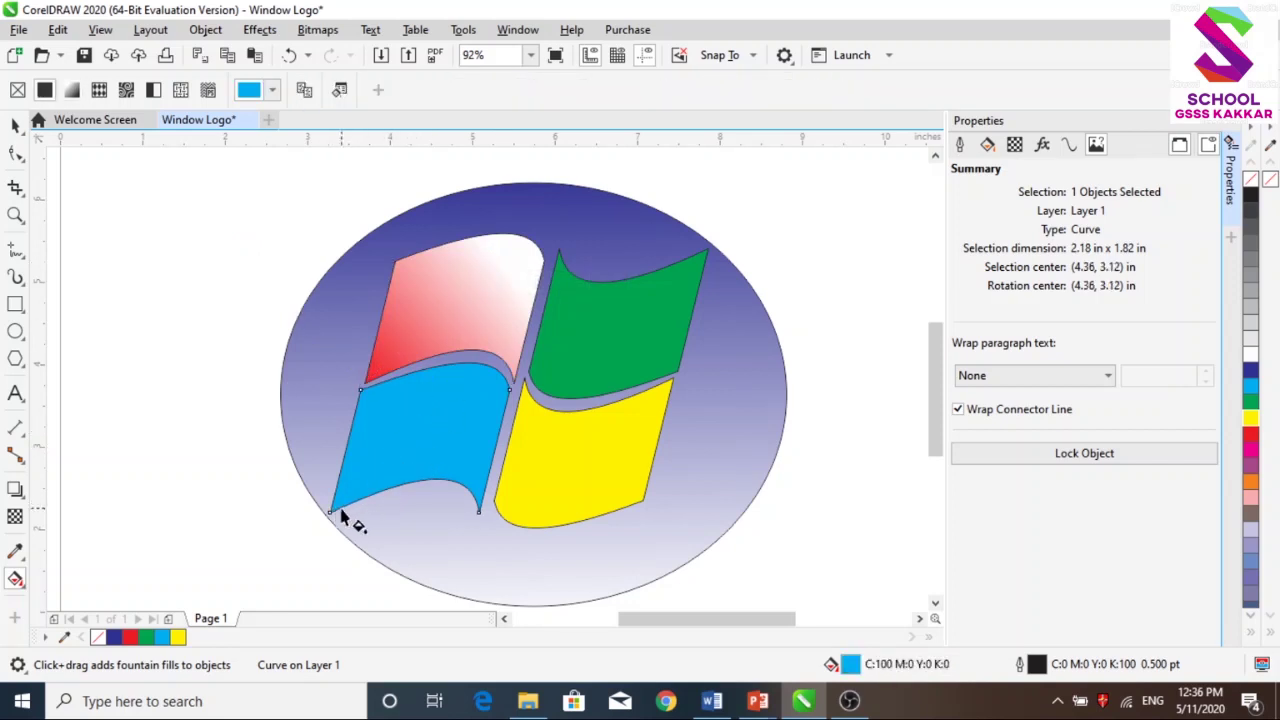
left_click_drag(335, 513, 492, 367)
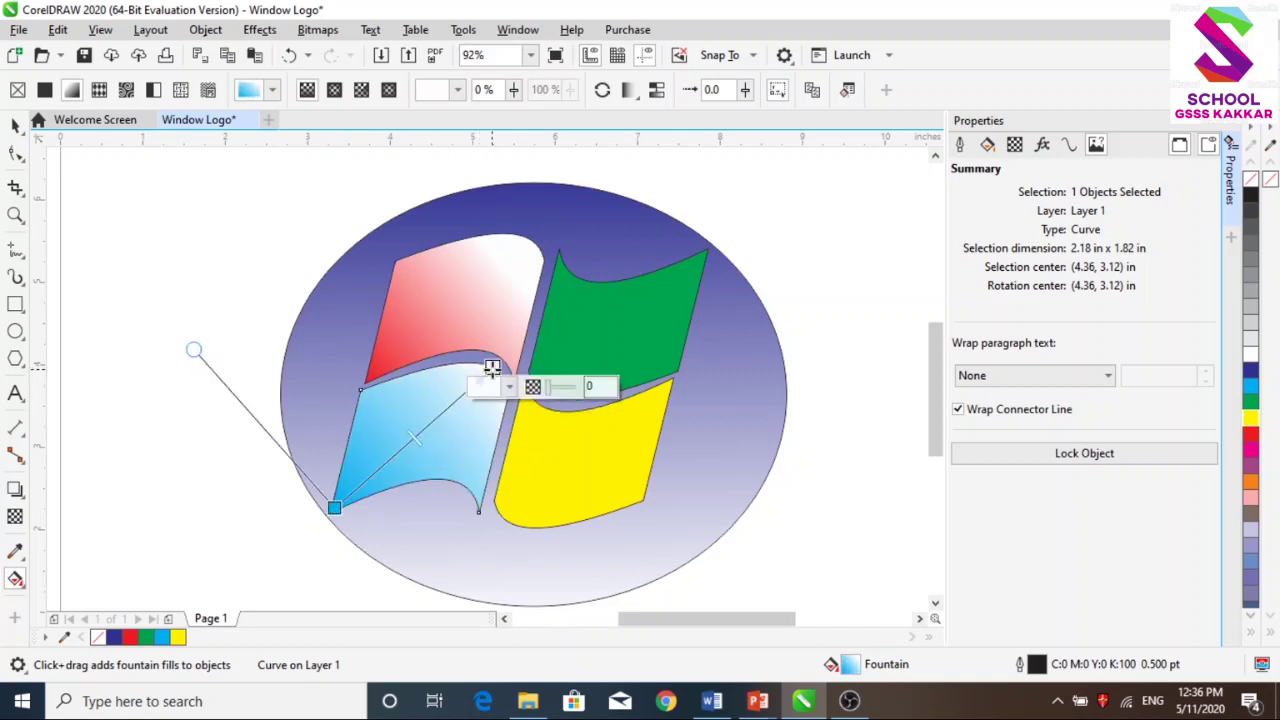
Step: Give the green and yellow panes linear fountain fills fading to white from their lower-left to upper-right corners, and deselect everything
left_click(608, 318)
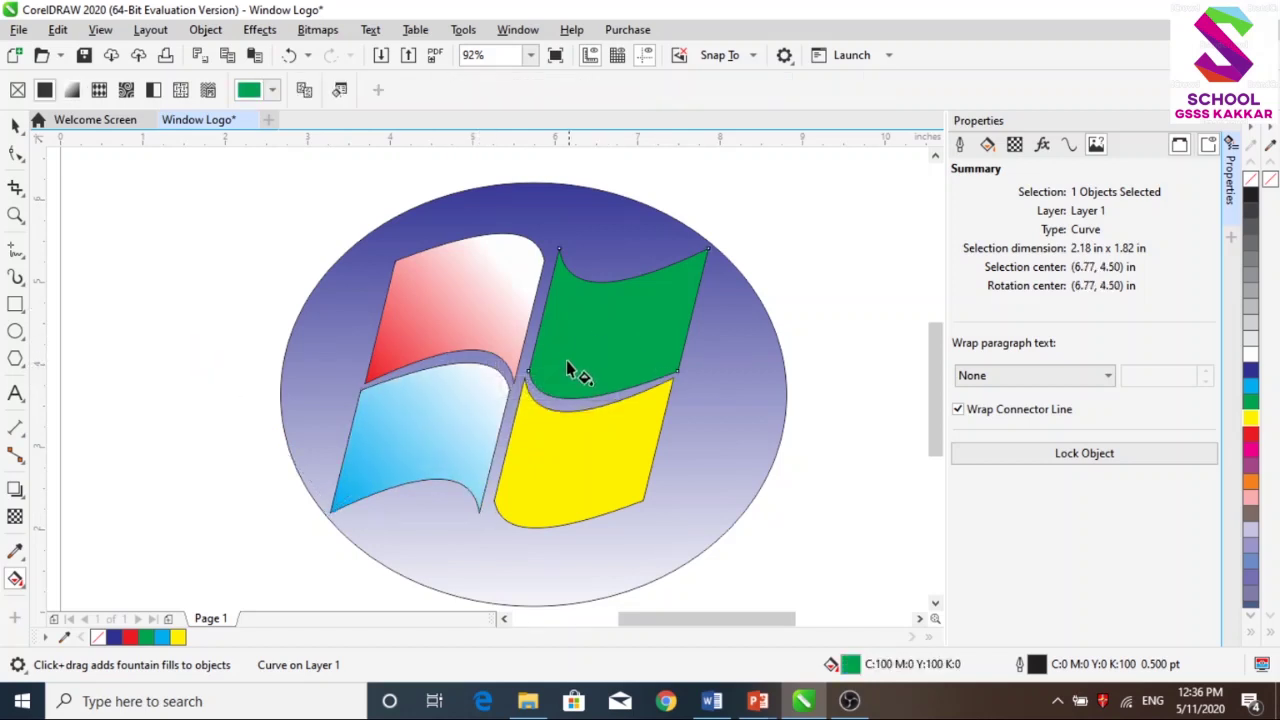
left_click_drag(533, 372, 686, 272)
left_click(555, 485)
left_click_drag(496, 499, 669, 387)
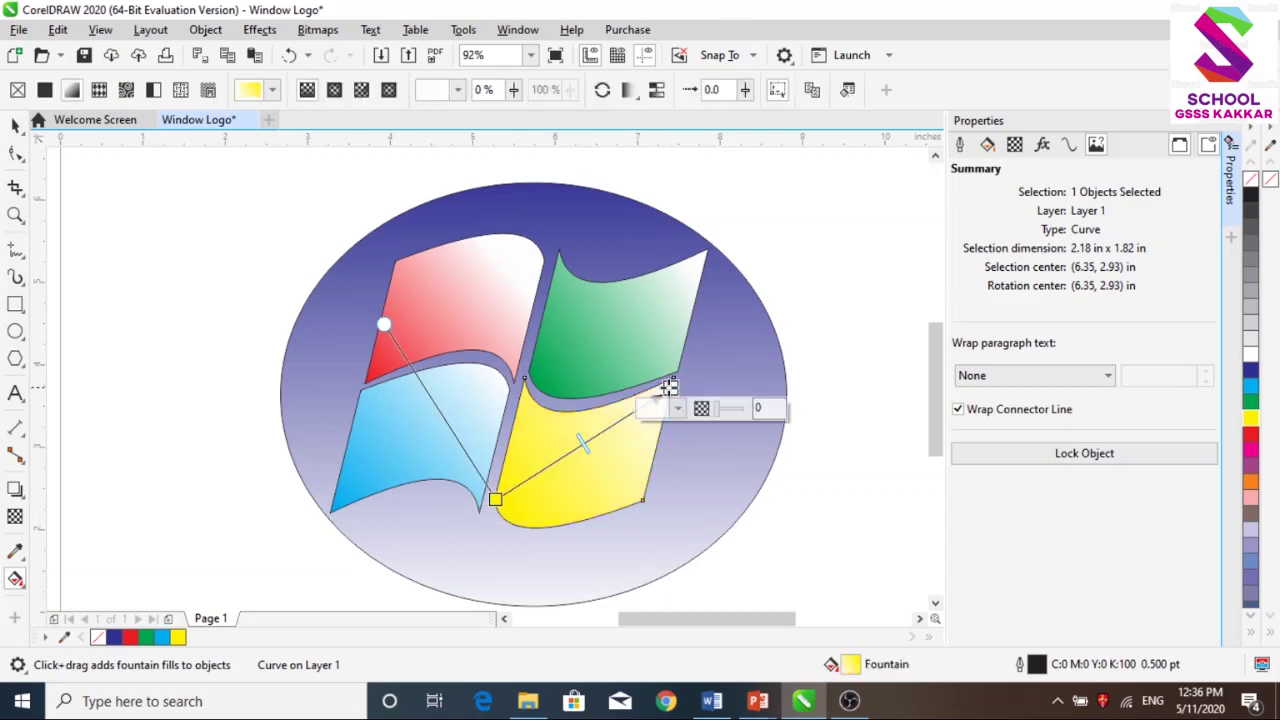
key("Escape")
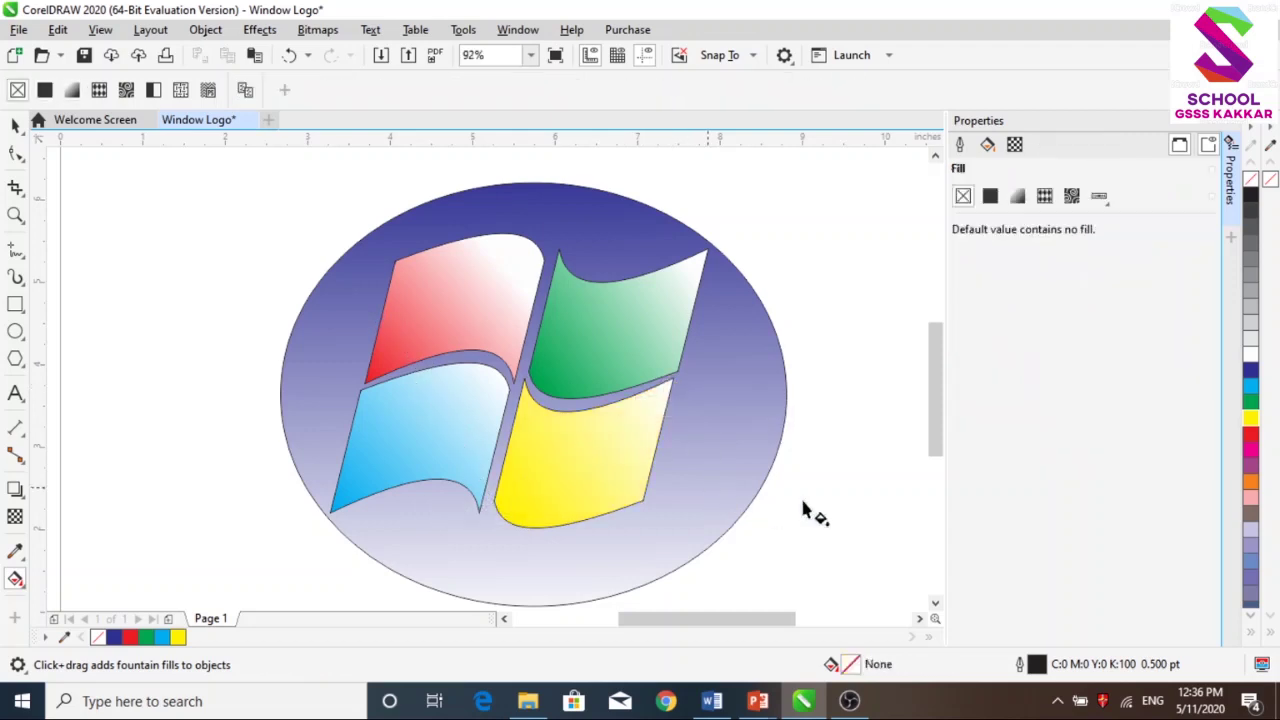
Step: Examine the complete logo on the page at reduced magnification, bringing the full page back into view
scroll(937, 390, "down", 2)
scroll(937, 390, "up", 2)
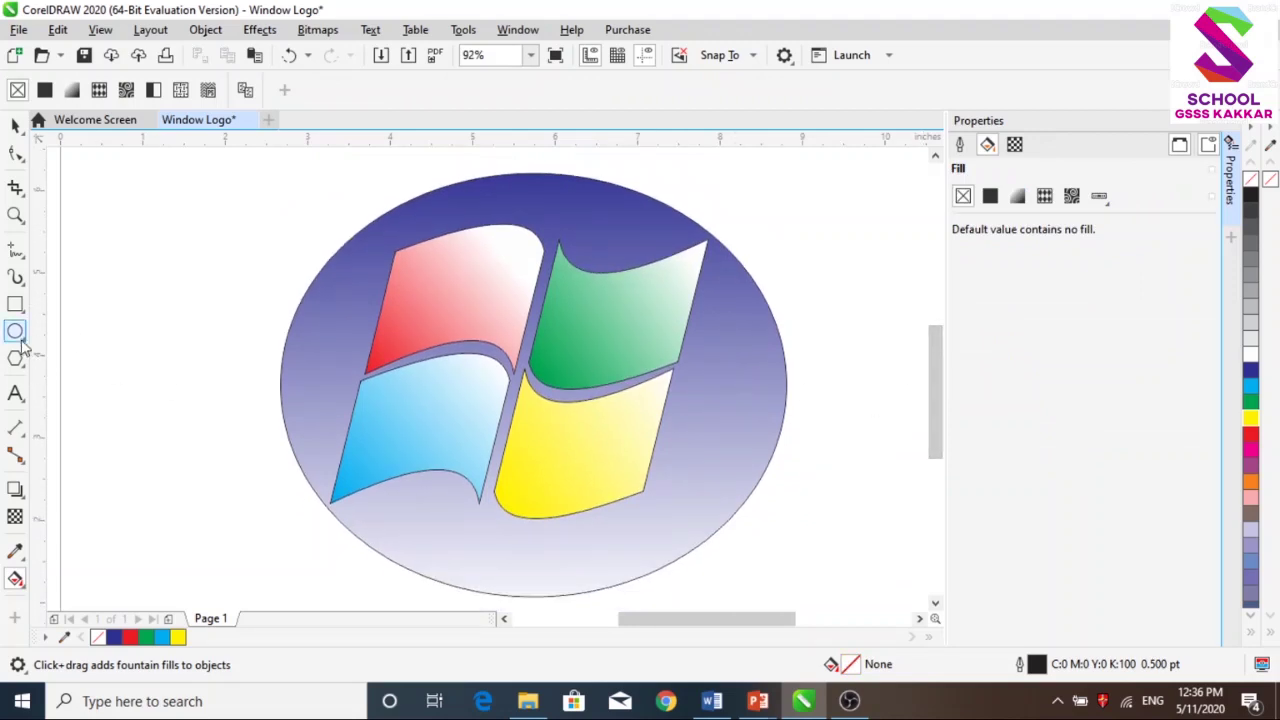
left_click(15, 215)
right_click(847, 493)
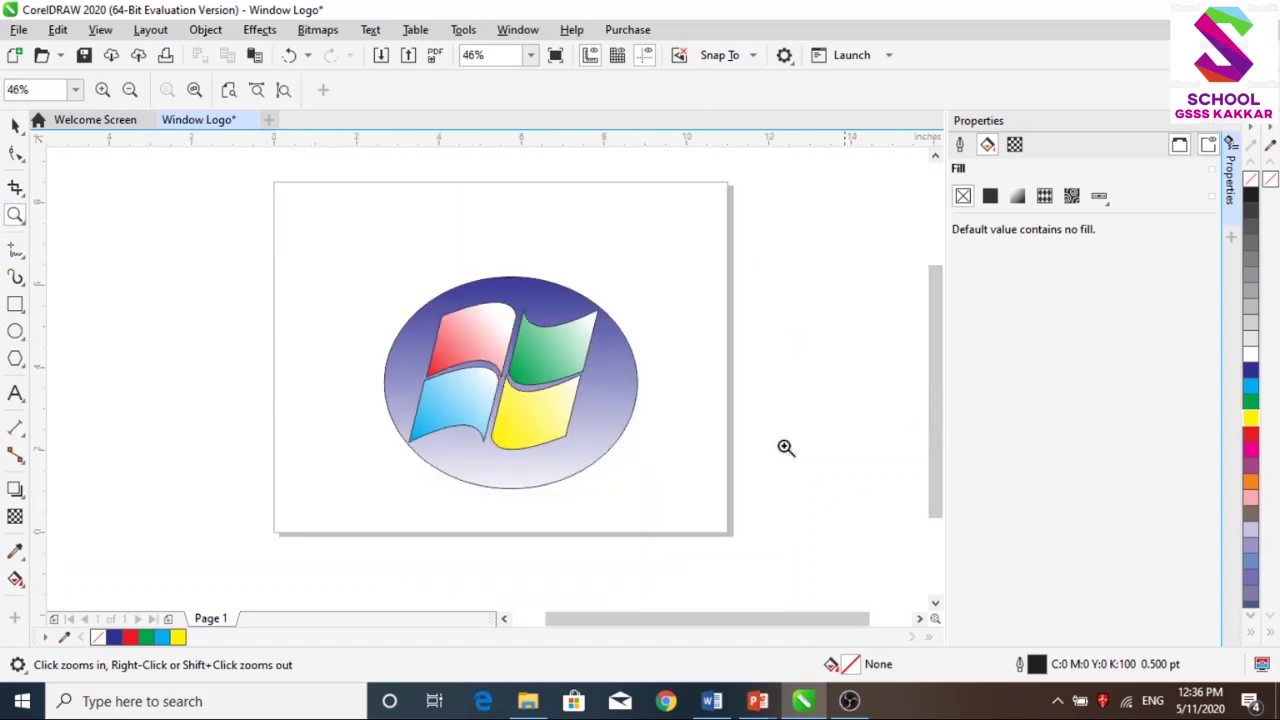
right_click(714, 471)
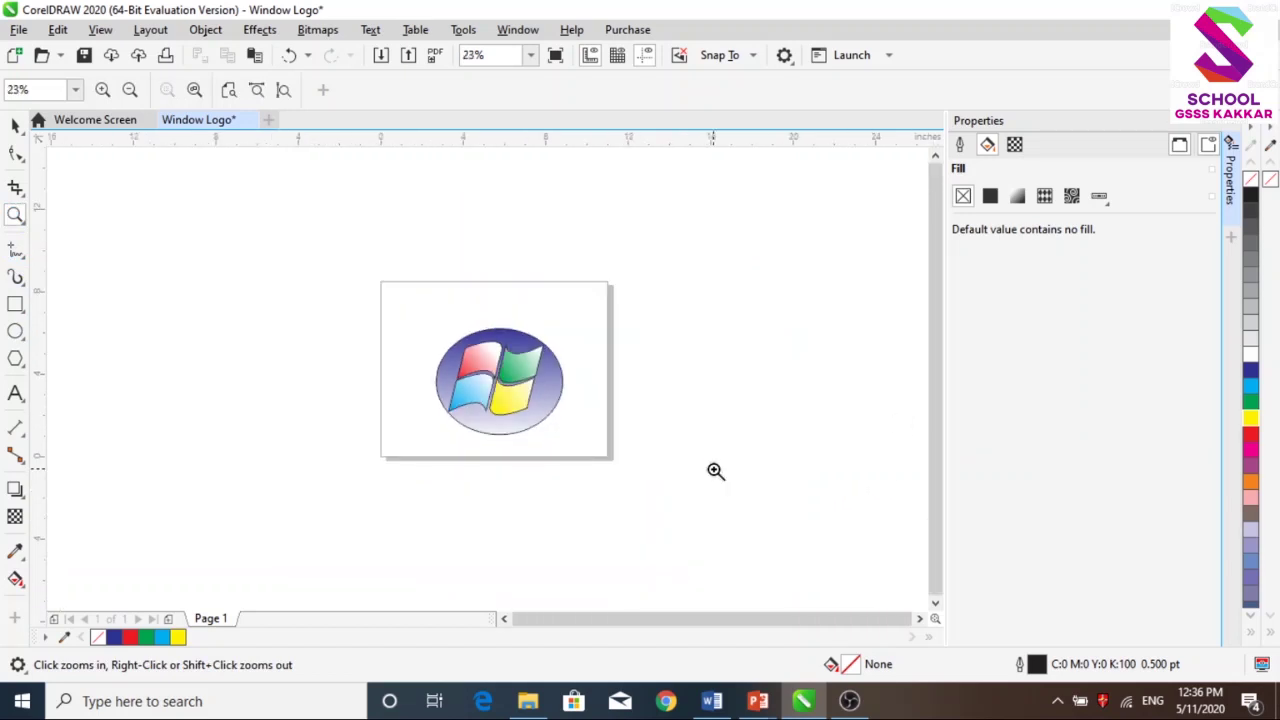
left_click(714, 471)
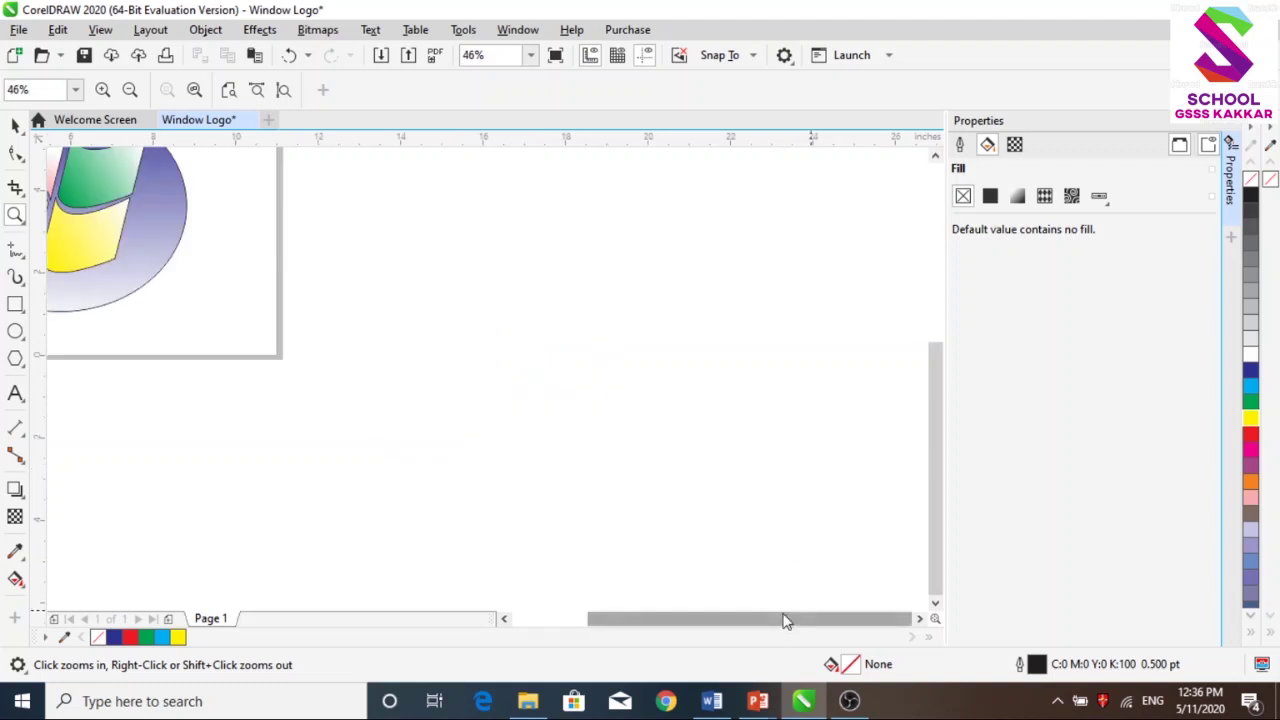
left_click_drag(785, 620, 705, 622)
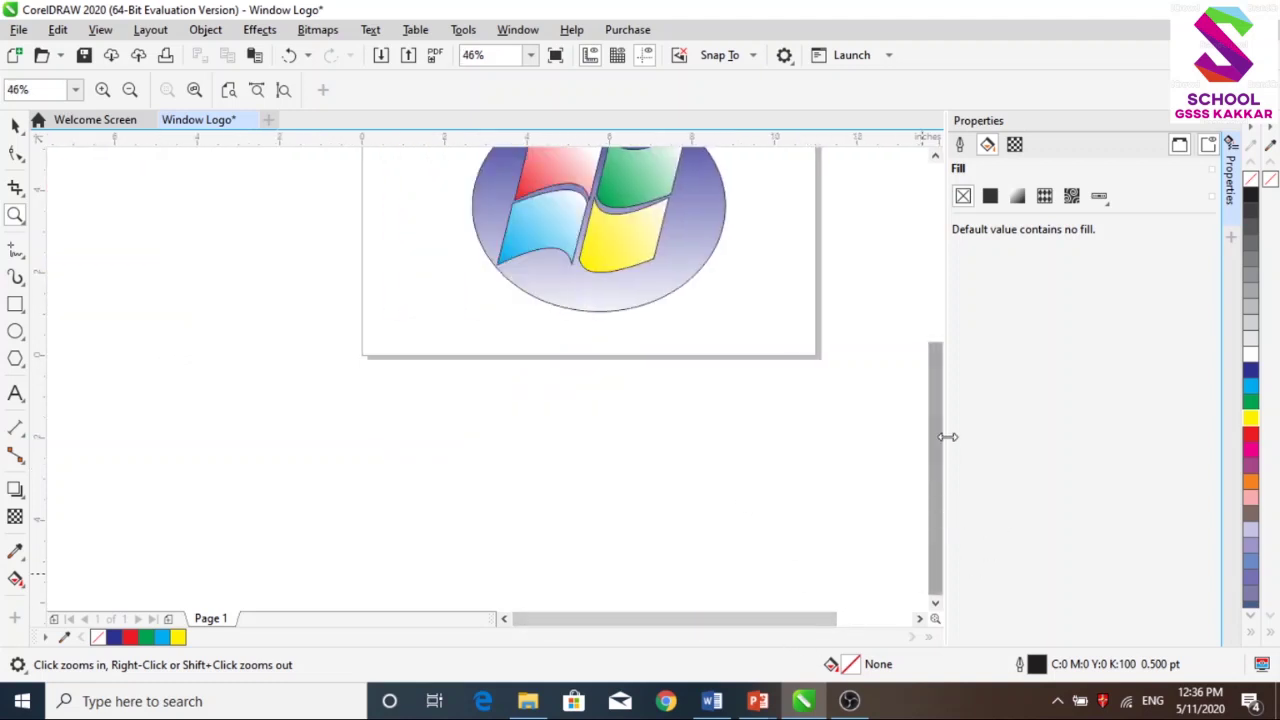
left_click_drag(933, 411, 935, 352)
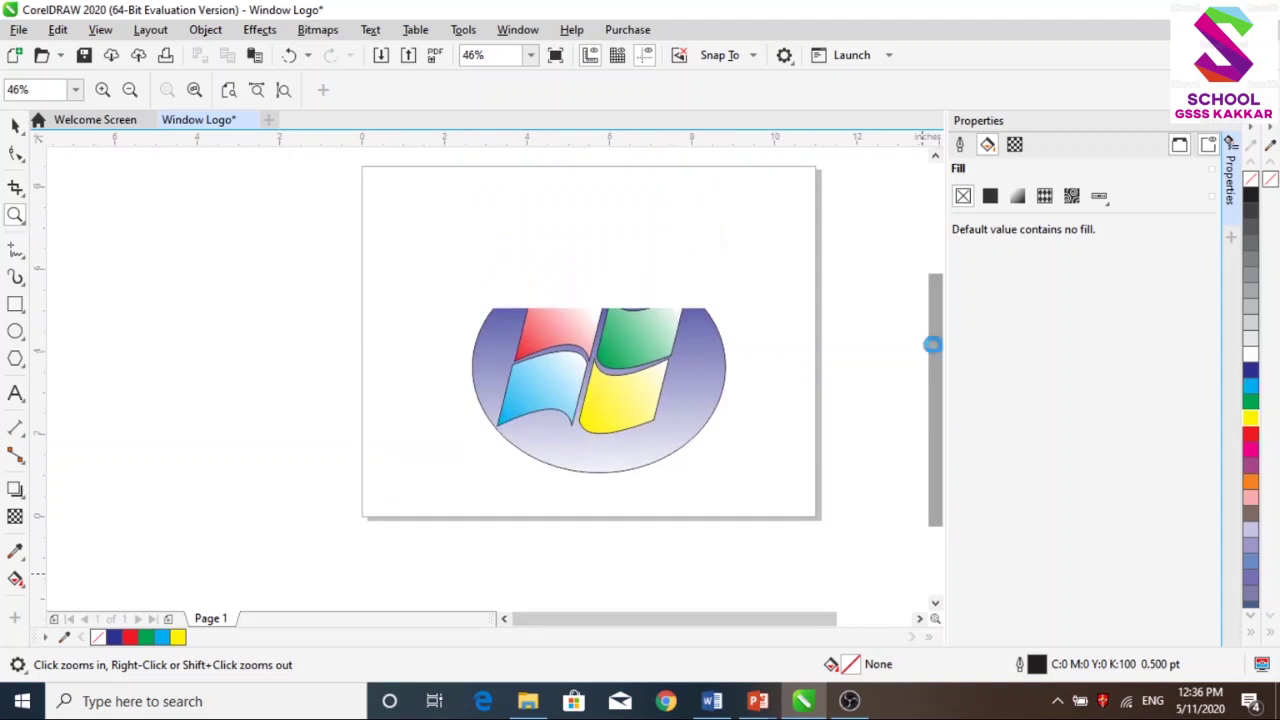